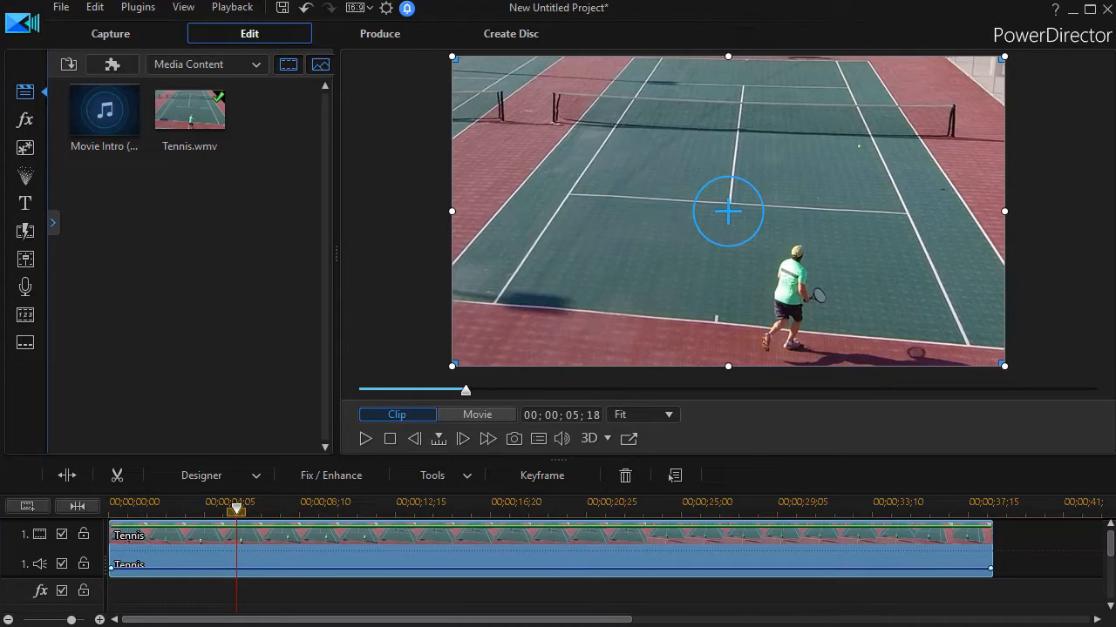
Preview the Tennis clip from near its start, then stop playback.
{"action": "left_click_drag", "start_coordinate": [466, 391], "coordinate": [382, 393]}
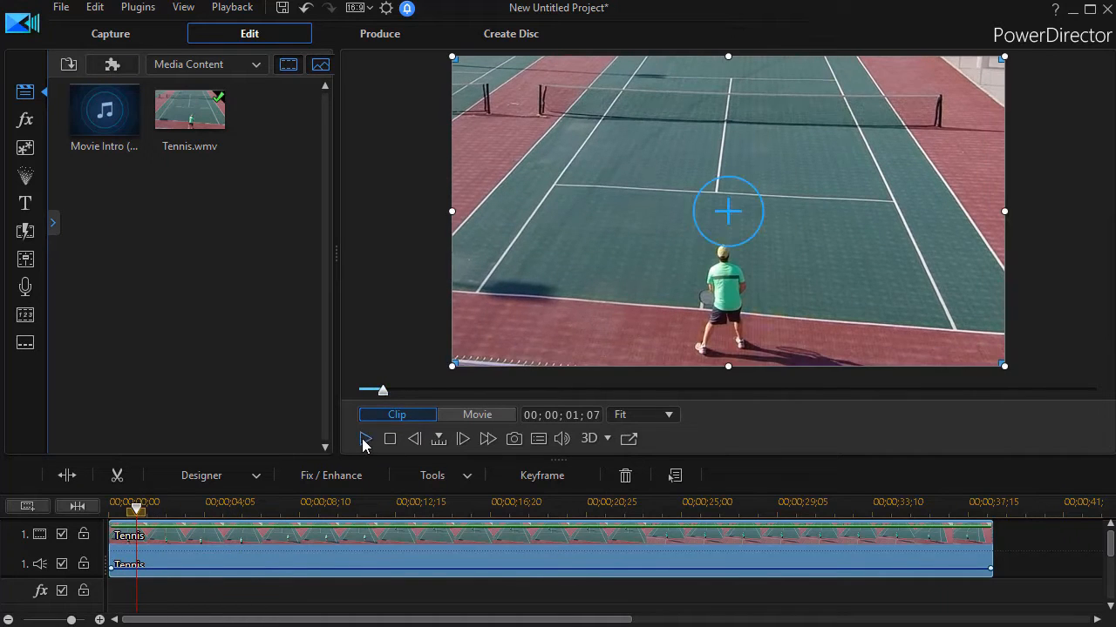
{"action": "left_click", "coordinate": [364, 439]}
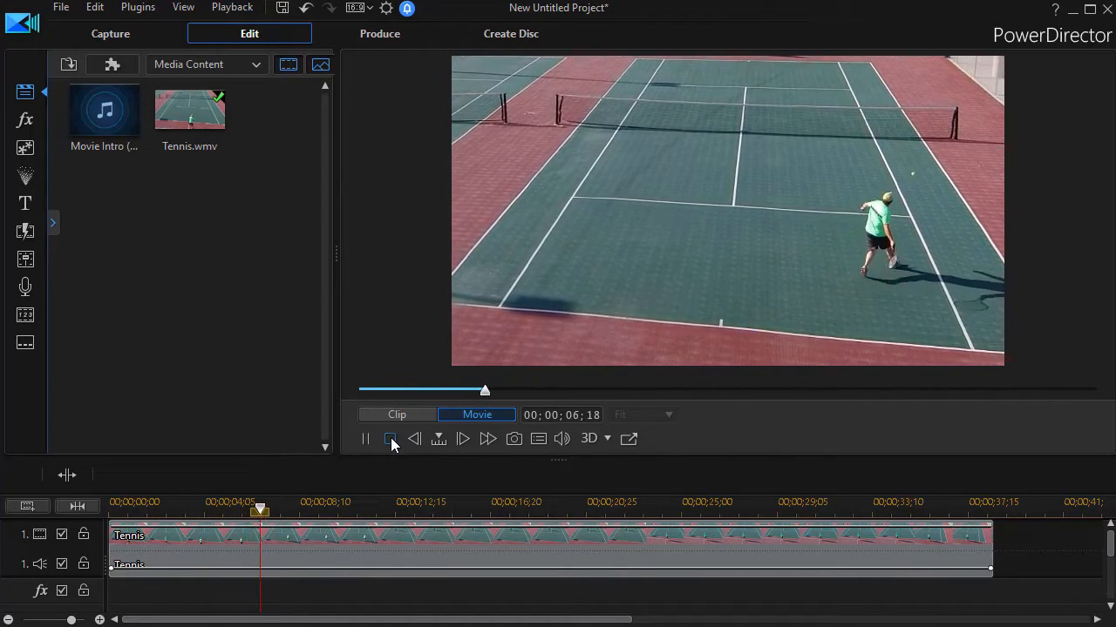
{"action": "left_click", "coordinate": [391, 439]}
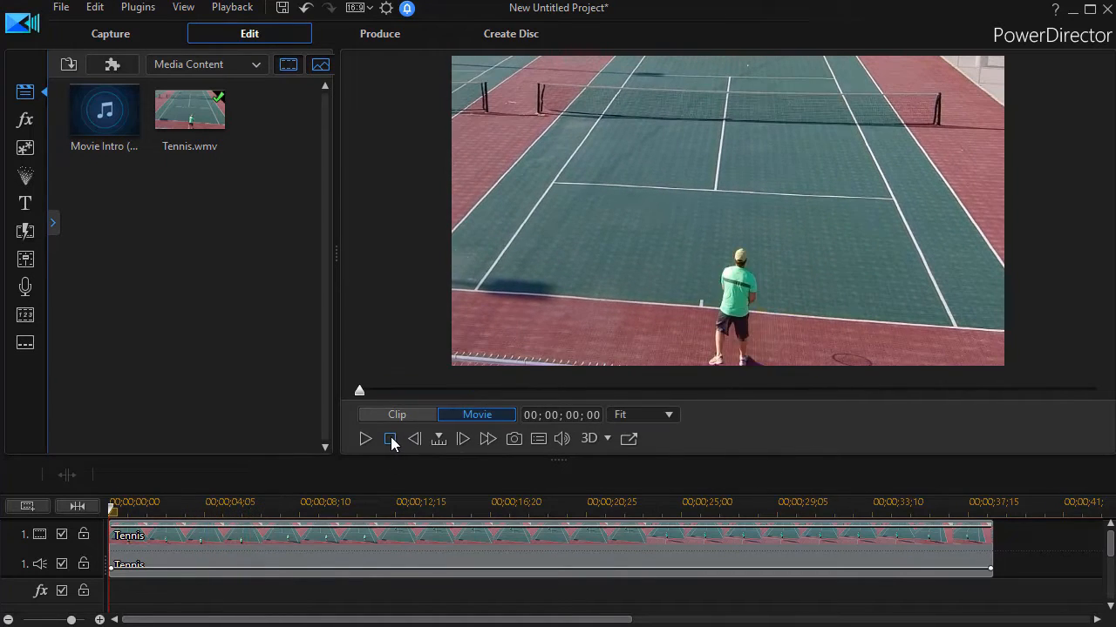
Open the Tennis clip on the timeline in the Motion Tracker.
{"action": "left_click", "coordinate": [470, 545]}
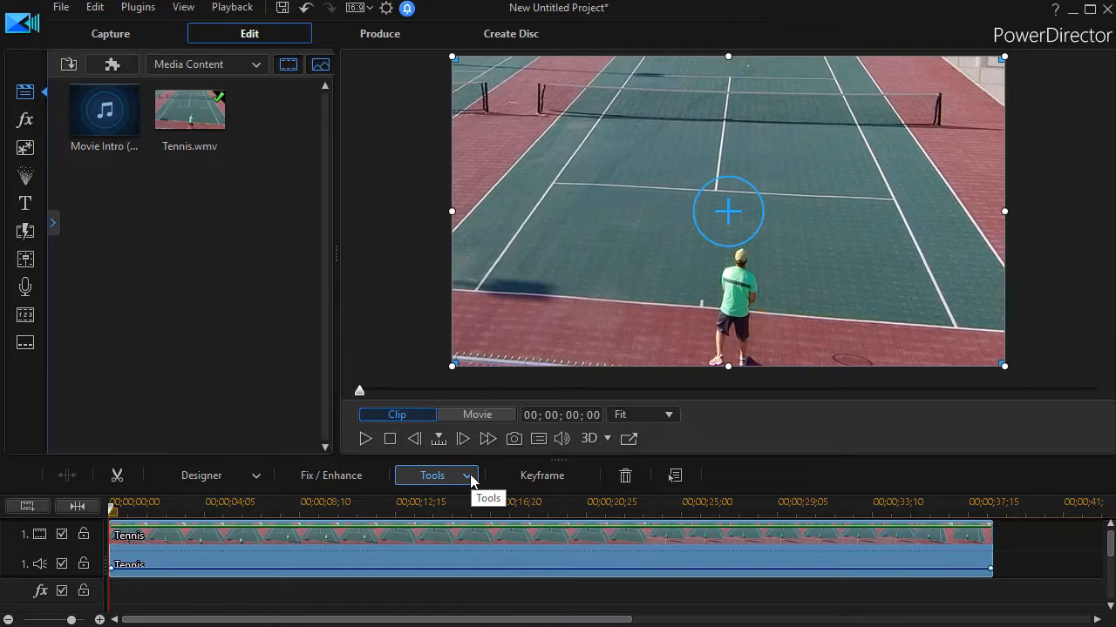
{"action": "left_click", "coordinate": [469, 478]}
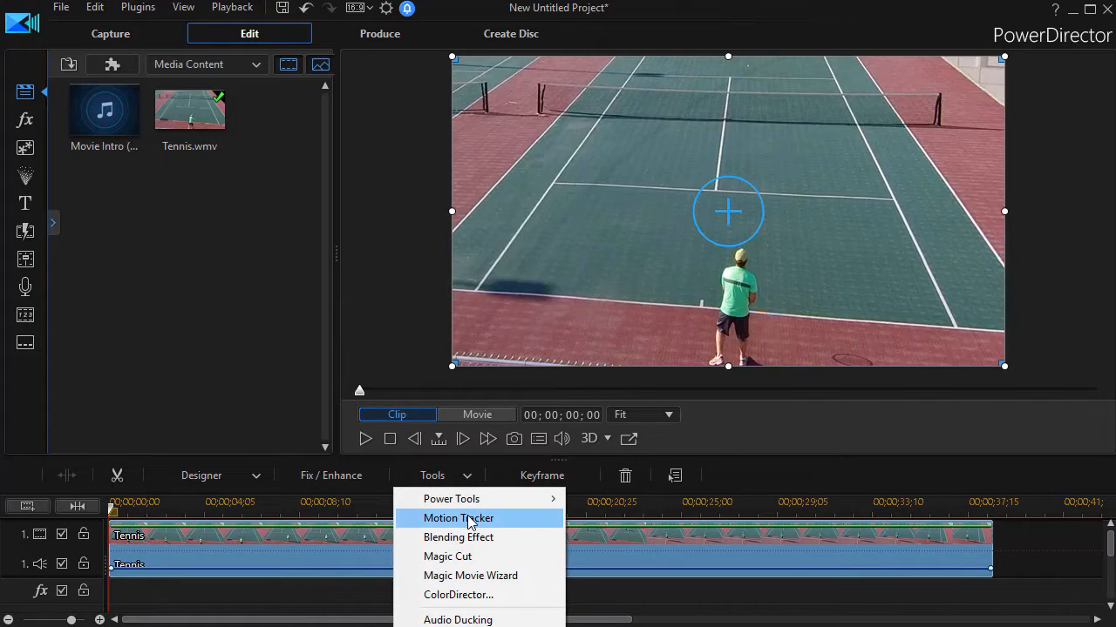
{"action": "left_click", "coordinate": [469, 519]}
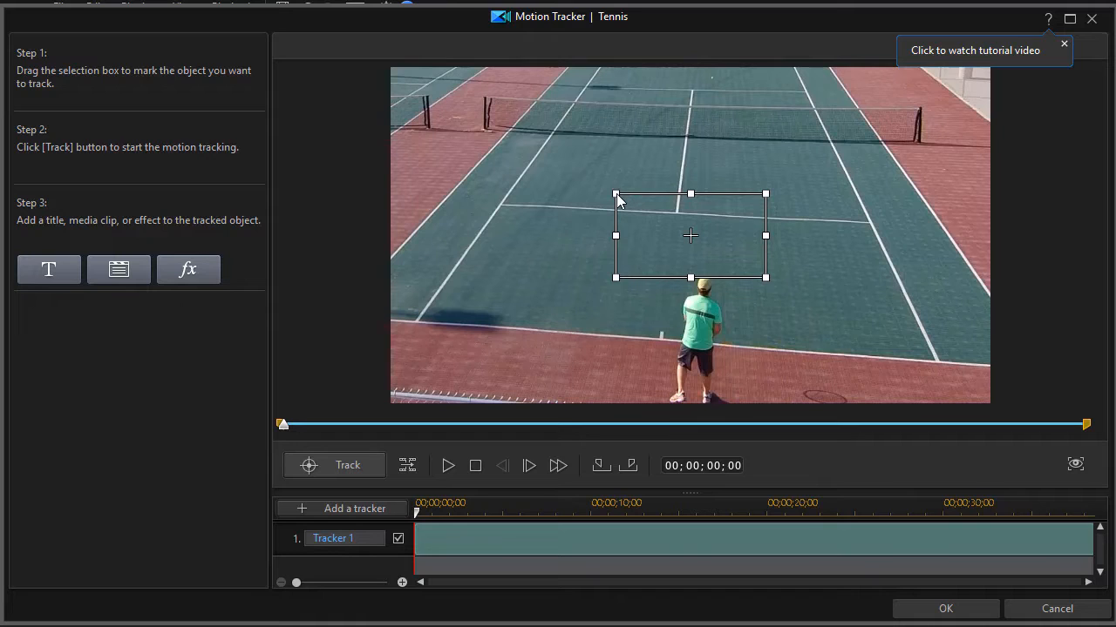
Fit the selection box around the tennis player's green shirt and run the motion tracking.
{"action": "left_click_drag", "start_coordinate": [617, 193], "coordinate": [671, 214]}
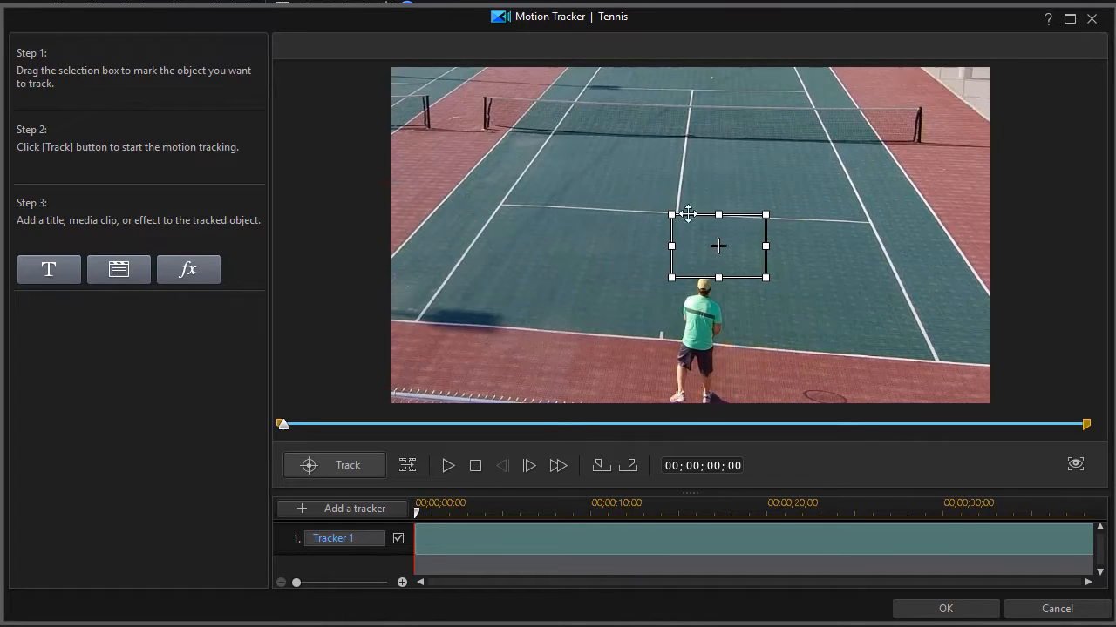
{"action": "left_click_drag", "start_coordinate": [765, 277], "coordinate": [737, 293]}
{"action": "left_click_drag", "start_coordinate": [710, 249], "coordinate": [698, 311]}
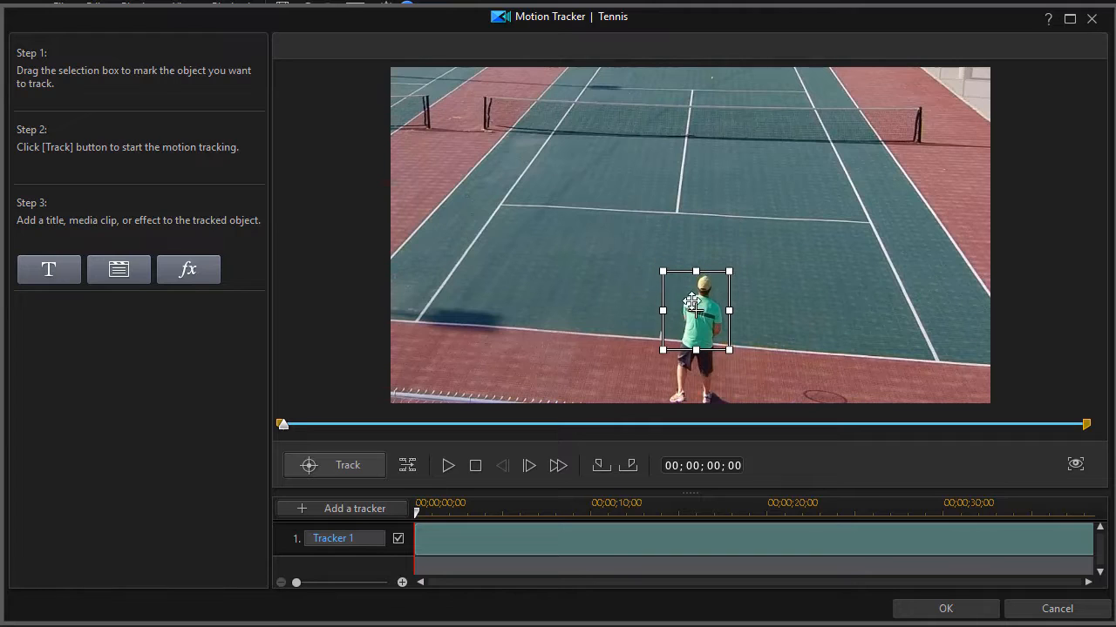
{"action": "left_click_drag", "start_coordinate": [662, 272], "coordinate": [676, 290]}
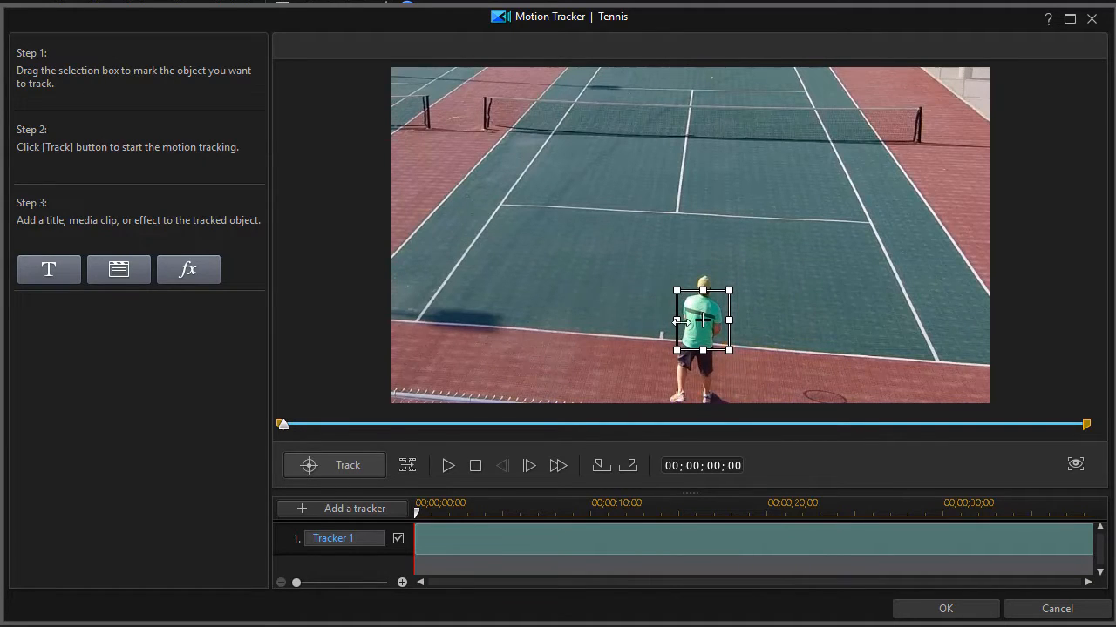
{"action": "left_click", "coordinate": [352, 473]}
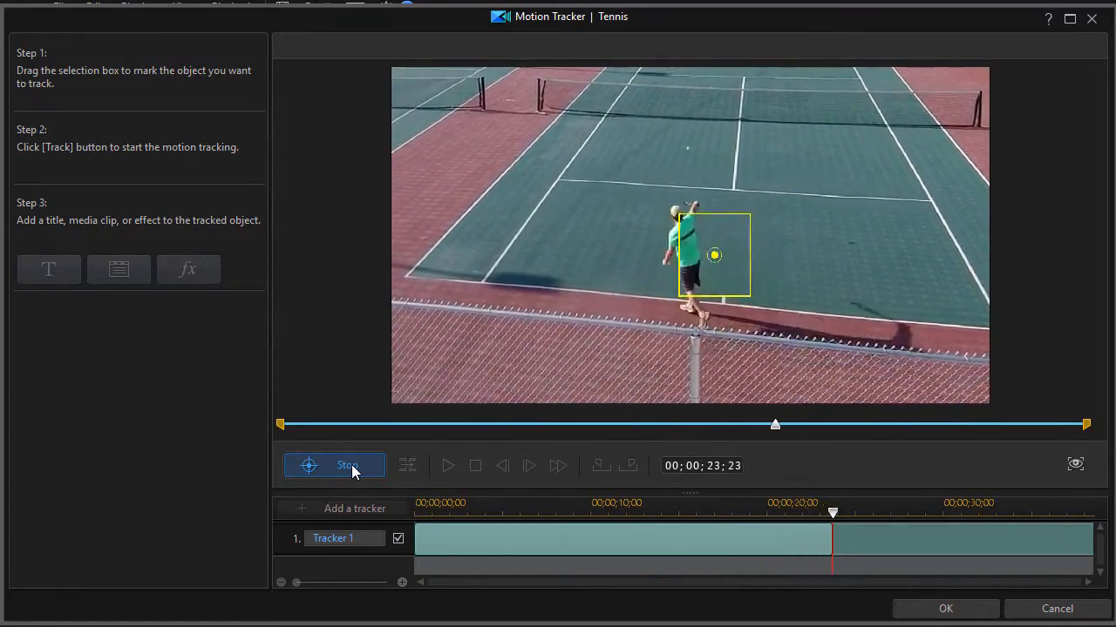
{"action": "left_click", "coordinate": [351, 468]}
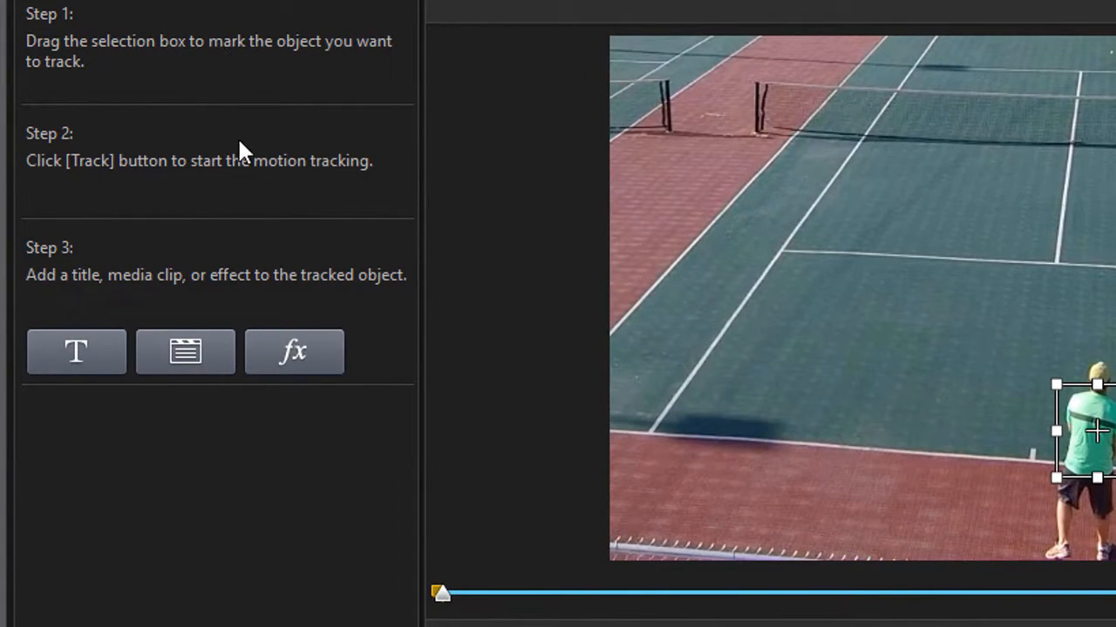
Add a title with the player's first name to the tracked object and place it just left of him.
{"action": "left_click", "coordinate": [74, 353]}
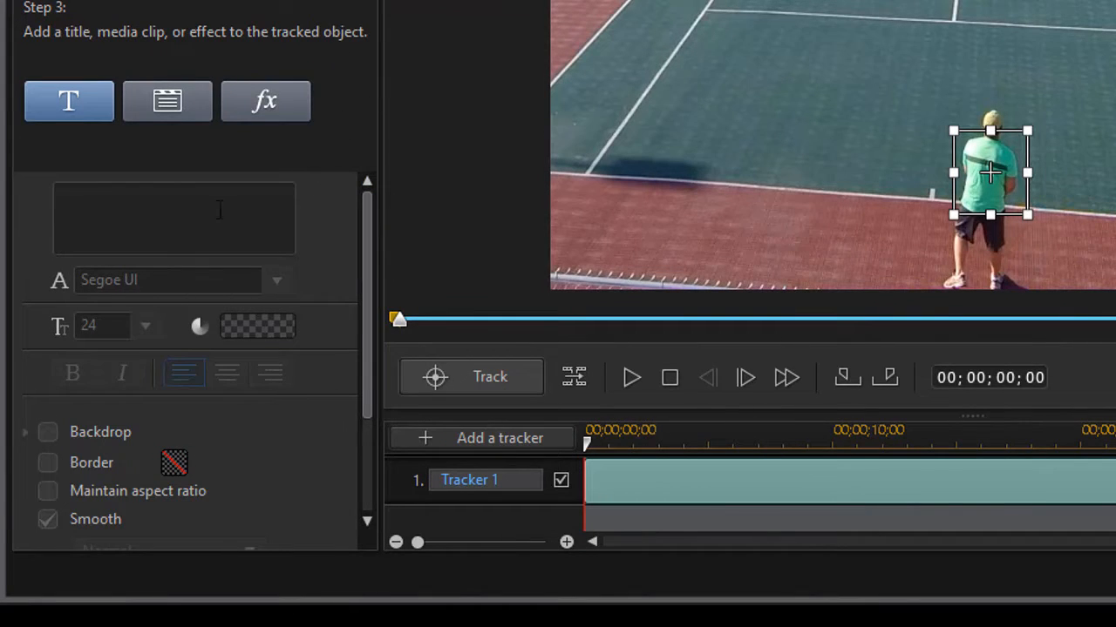
{"action": "left_click", "coordinate": [144, 197]}
{"action": "type", "text": "Robert"}
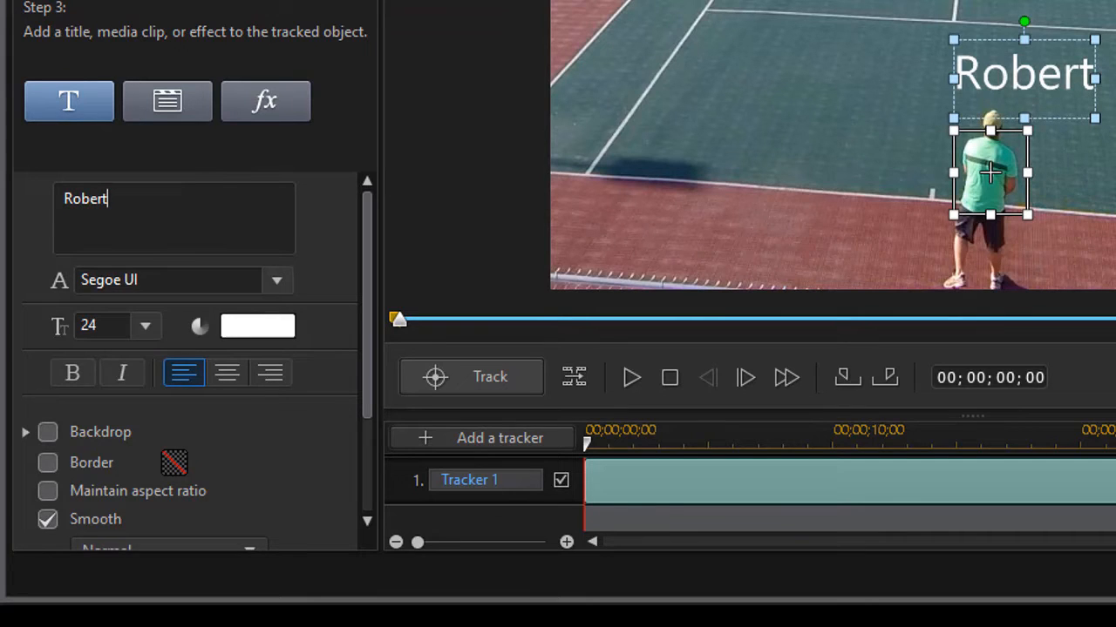
{"action": "left_click_drag", "start_coordinate": [991, 38], "coordinate": [810, 135]}
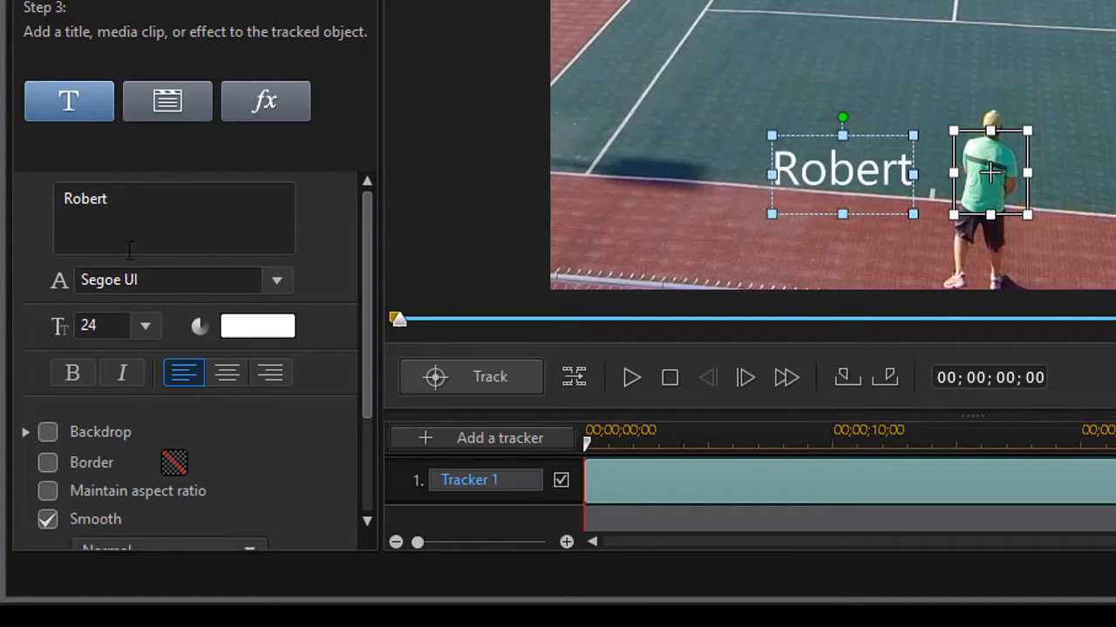
Set the title's font to Square721 Cn BT and its size to 26.
{"action": "left_click", "coordinate": [275, 280]}
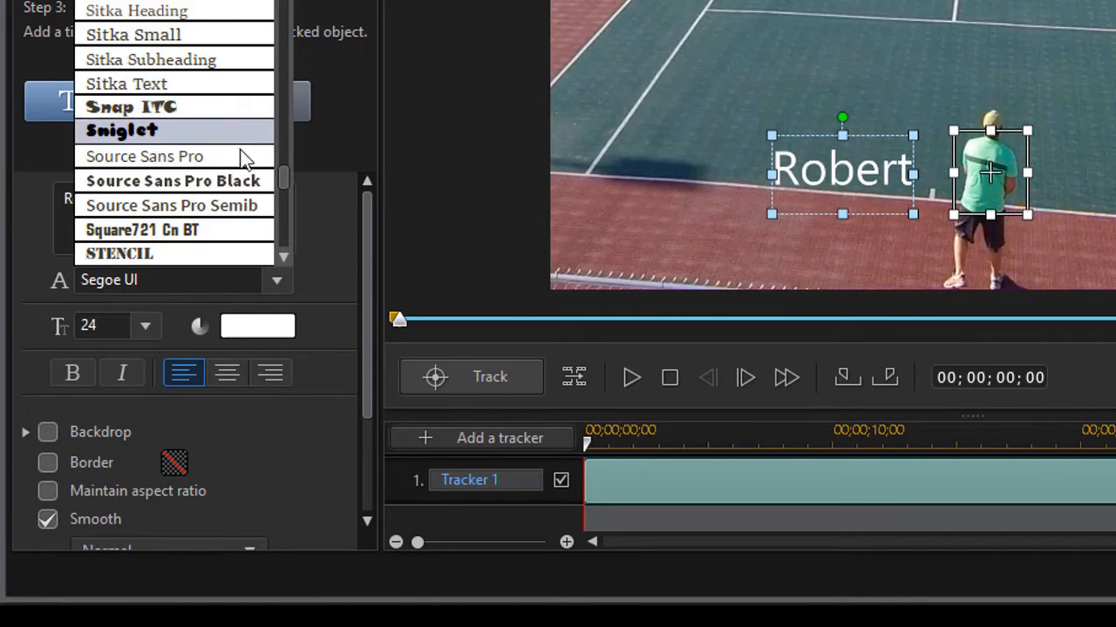
{"action": "left_click", "coordinate": [224, 237]}
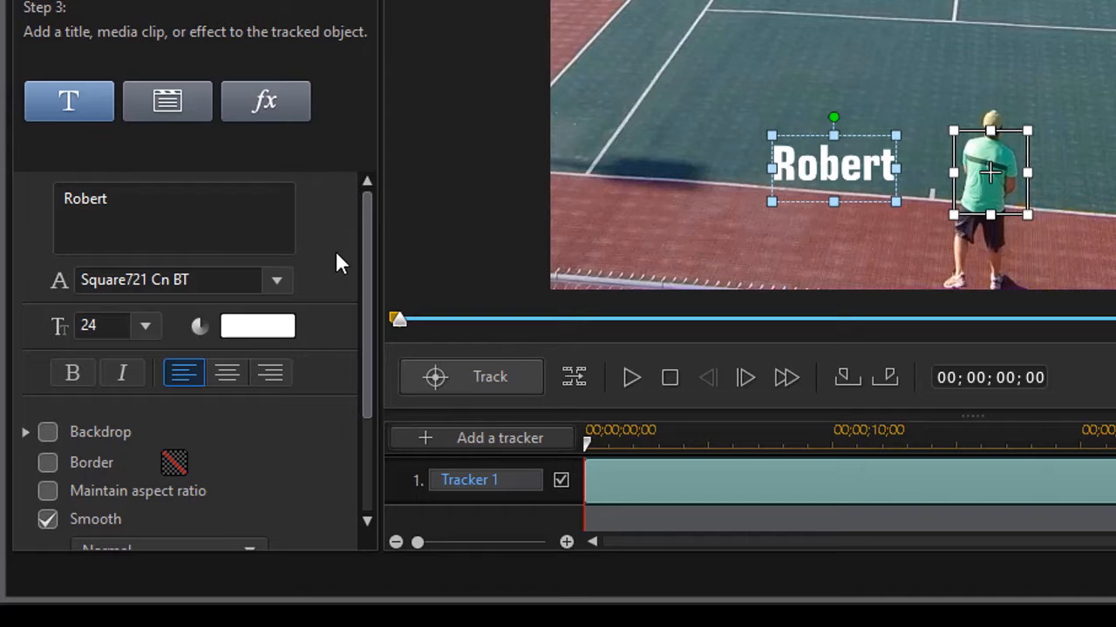
{"action": "scroll", "coordinate": [142, 326], "scroll_direction": "down", "scroll_amount": 1}
{"action": "left_click", "coordinate": [146, 325]}
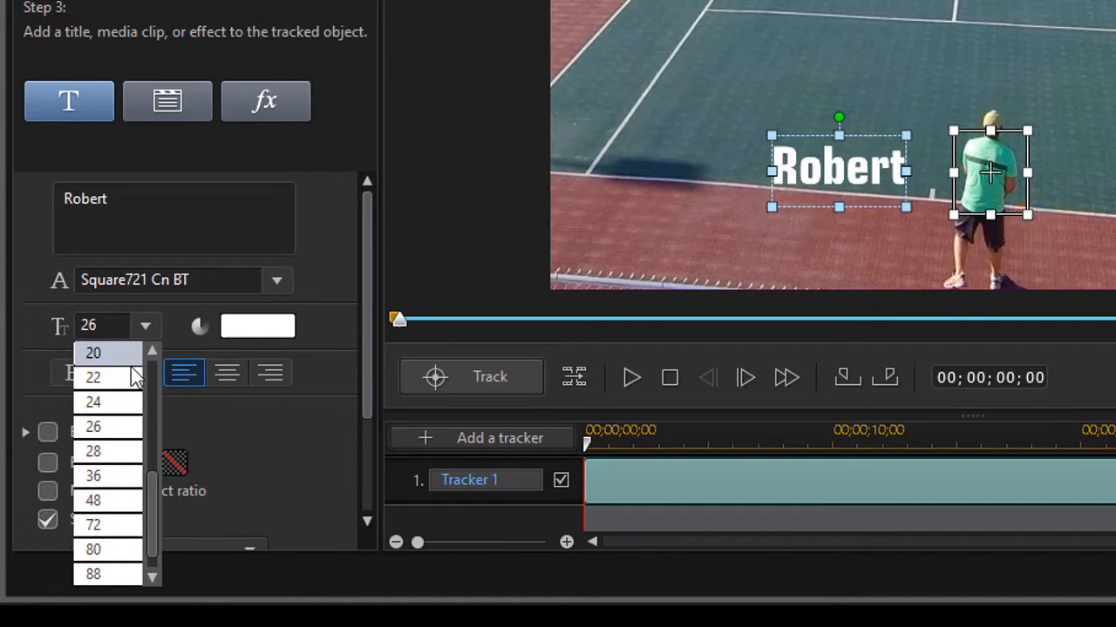
{"action": "key", "text": "Down"}
{"action": "left_click", "coordinate": [202, 433]}
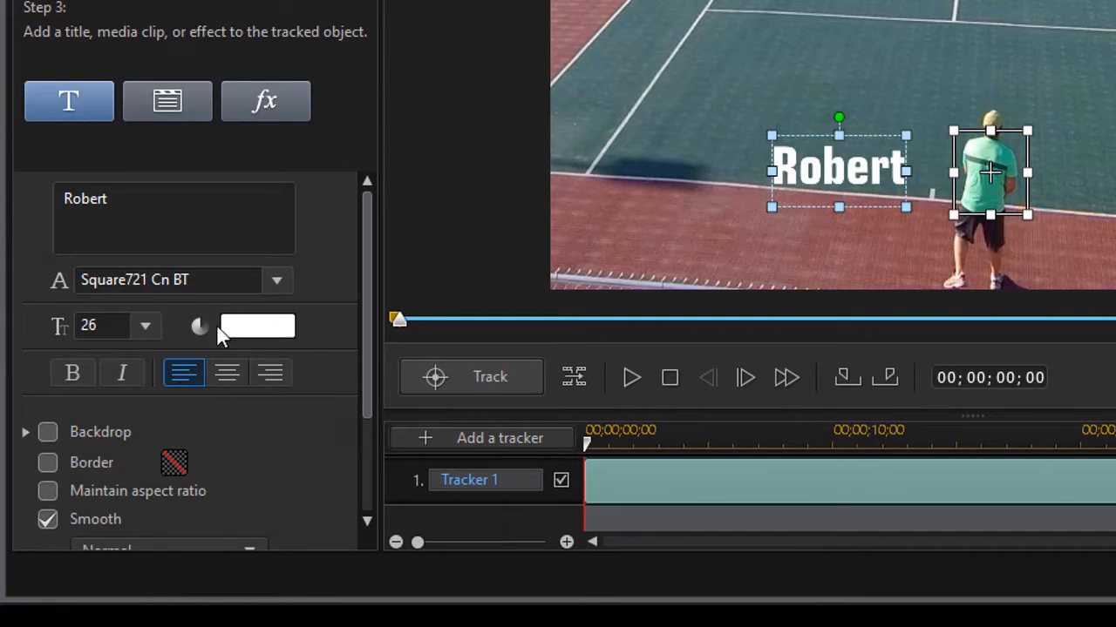
Change the title's text color to the basic dark red (Red 128, Green 0, Blue 0).
{"action": "left_click", "coordinate": [270, 327]}
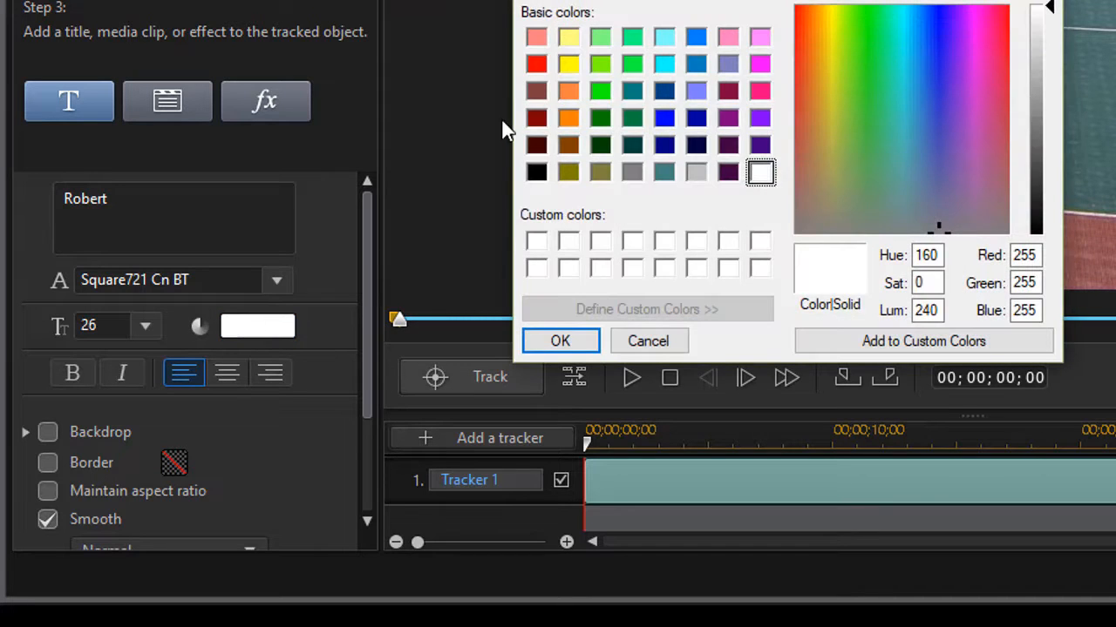
{"action": "left_click", "coordinate": [536, 119]}
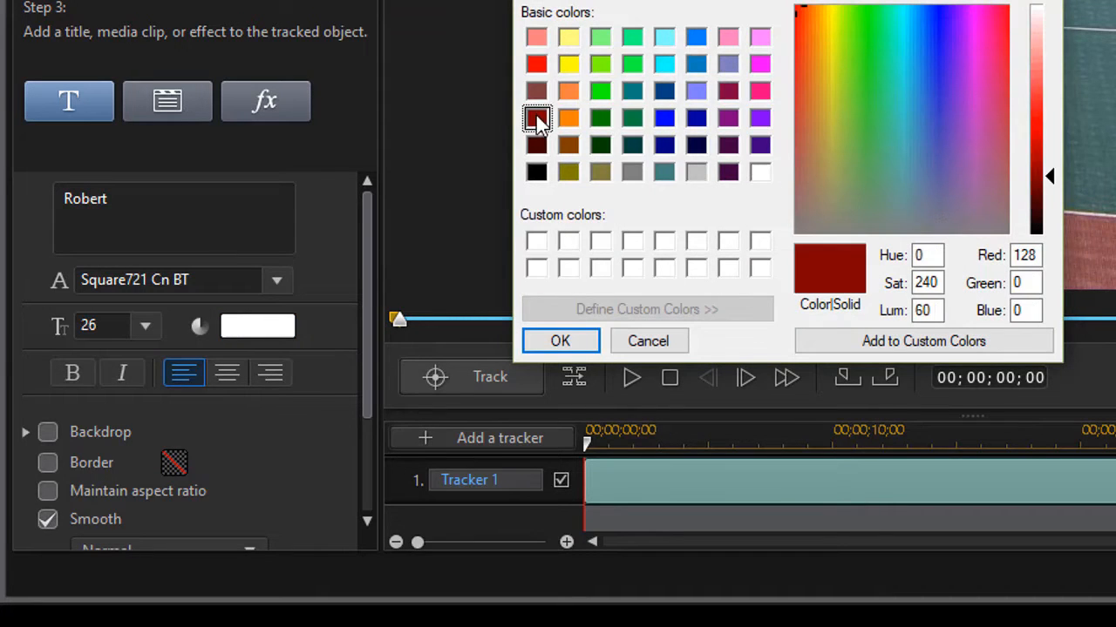
{"action": "left_click", "coordinate": [559, 341]}
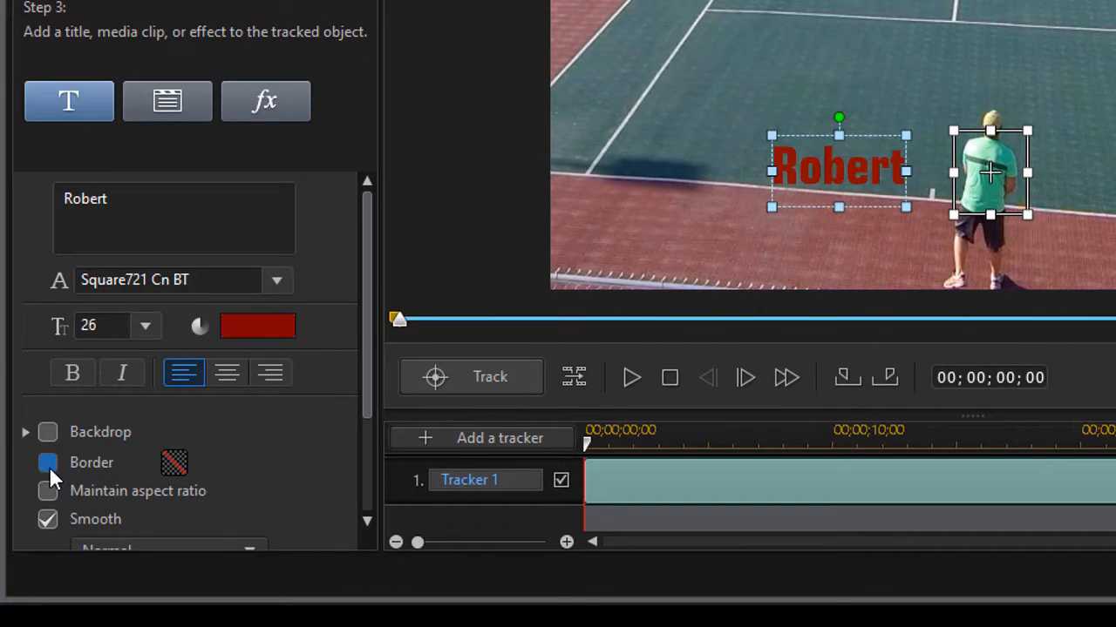
Give the title a white border and make its text italic.
{"action": "left_click", "coordinate": [48, 464]}
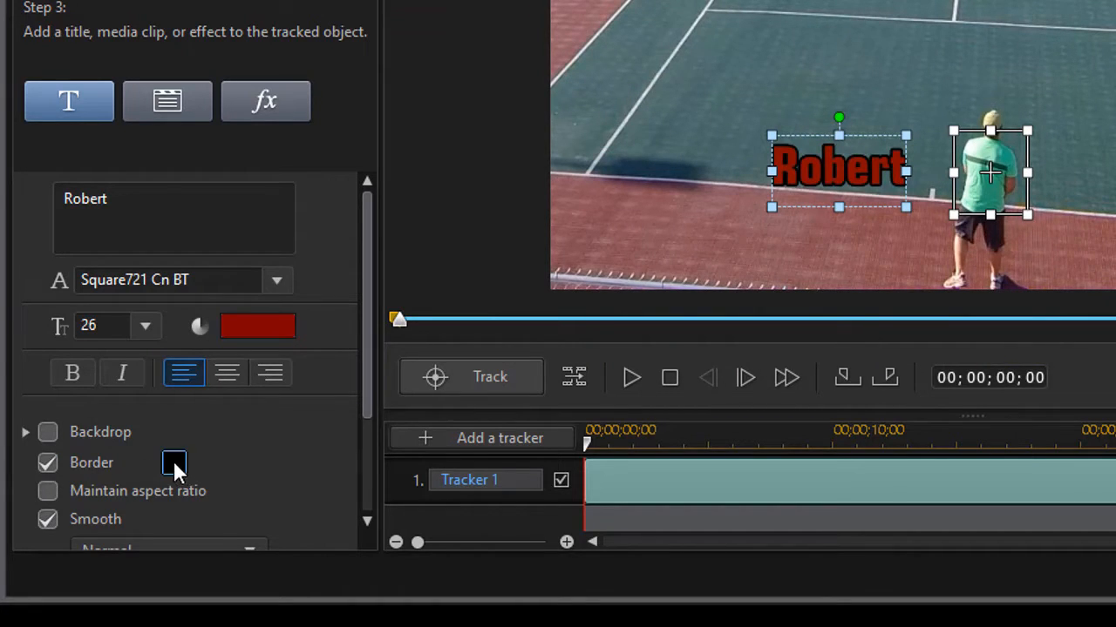
{"action": "left_click", "coordinate": [173, 464]}
{"action": "left_click", "coordinate": [760, 173]}
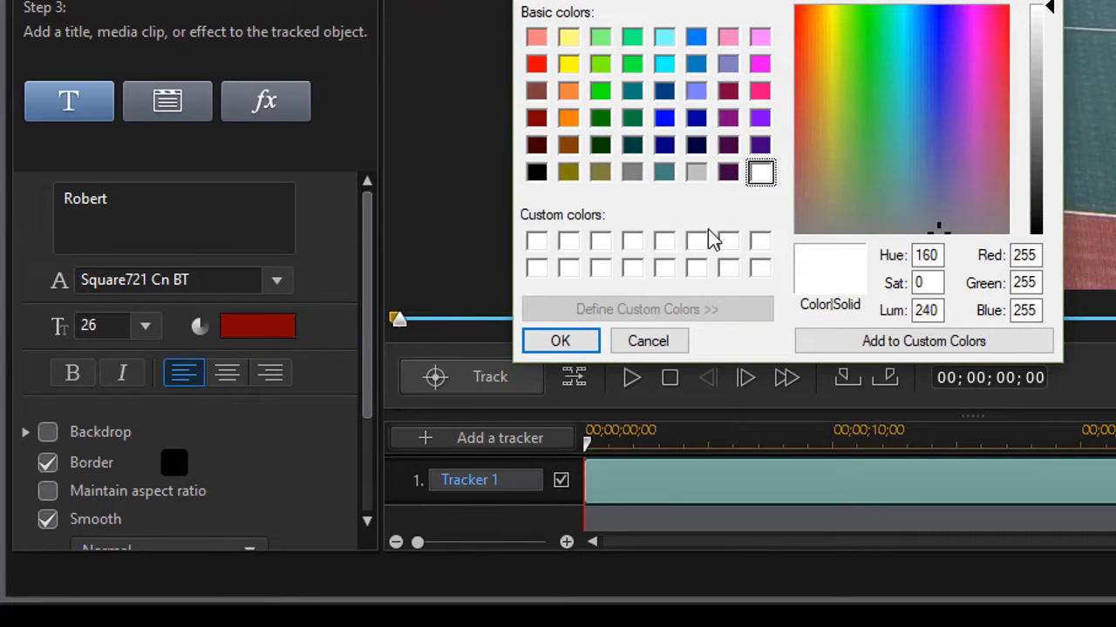
{"action": "left_click", "coordinate": [560, 341]}
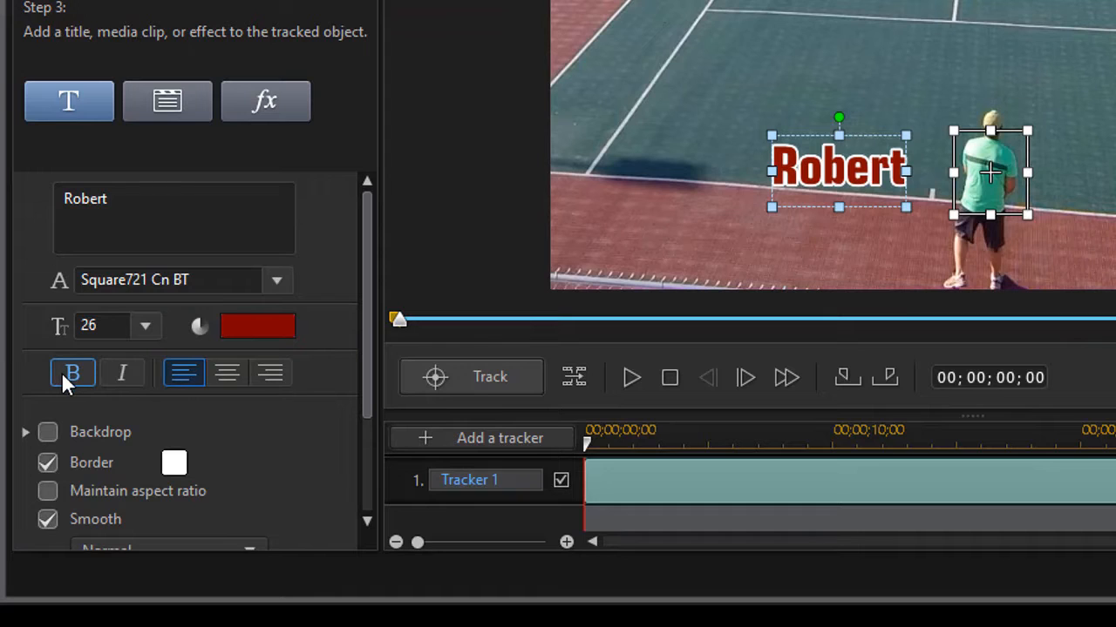
{"action": "left_click", "coordinate": [122, 372]}
Expand the title's backdrop settings and enable the backdrop.
{"action": "left_click_drag", "start_coordinate": [369, 336], "coordinate": [346, 454]}
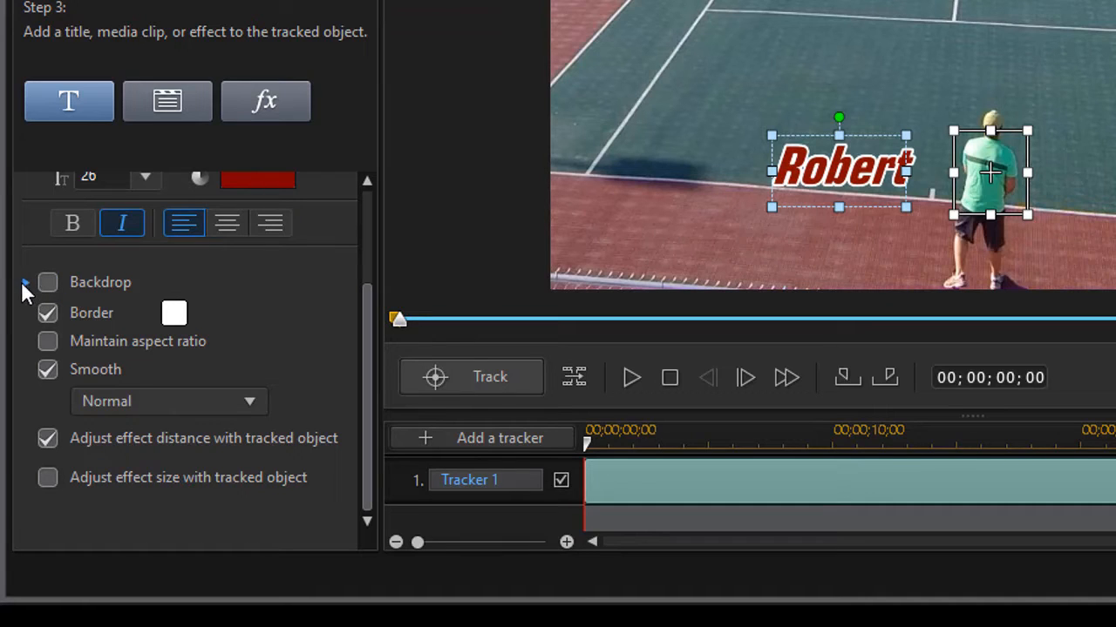
{"action": "scroll", "coordinate": [26, 282], "scroll_direction": "down", "scroll_amount": 5}
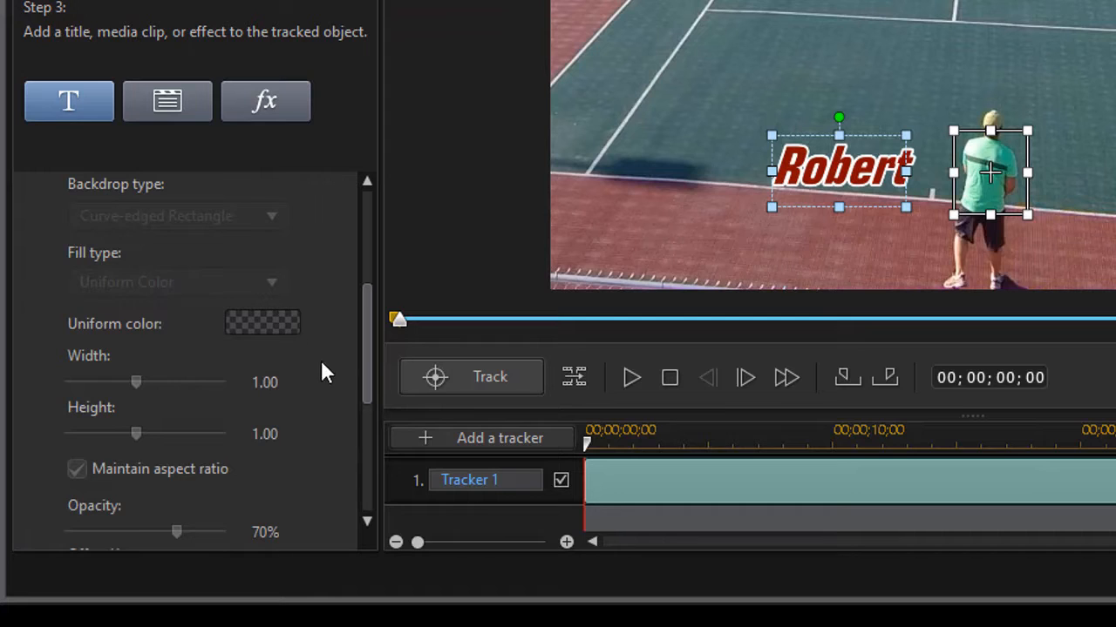
{"action": "left_click_drag", "start_coordinate": [363, 341], "coordinate": [359, 303]}
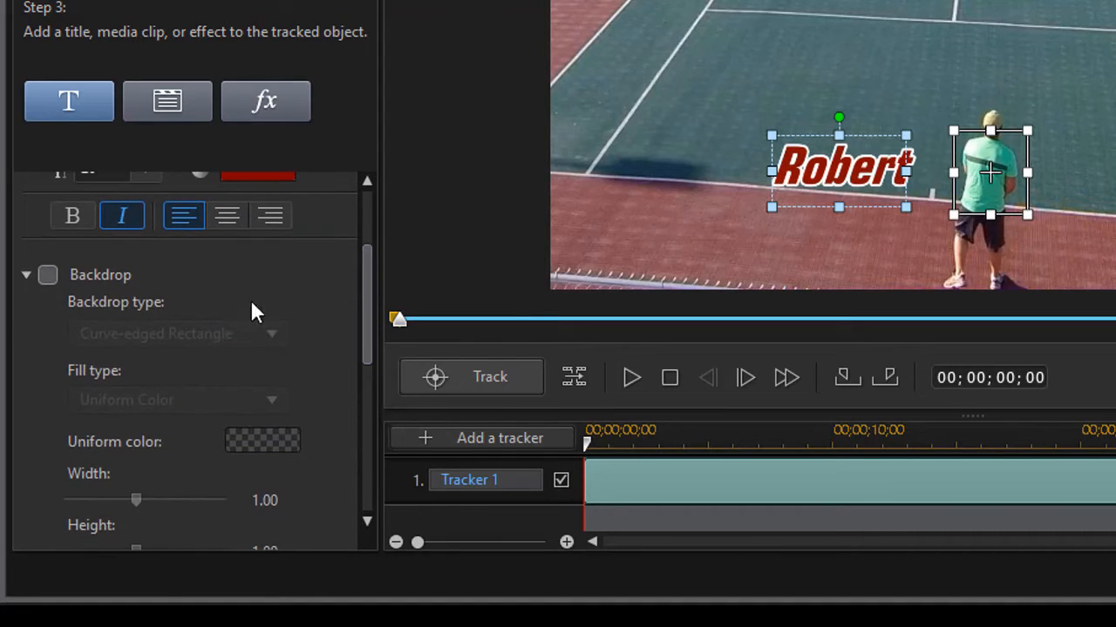
{"action": "left_click", "coordinate": [49, 274]}
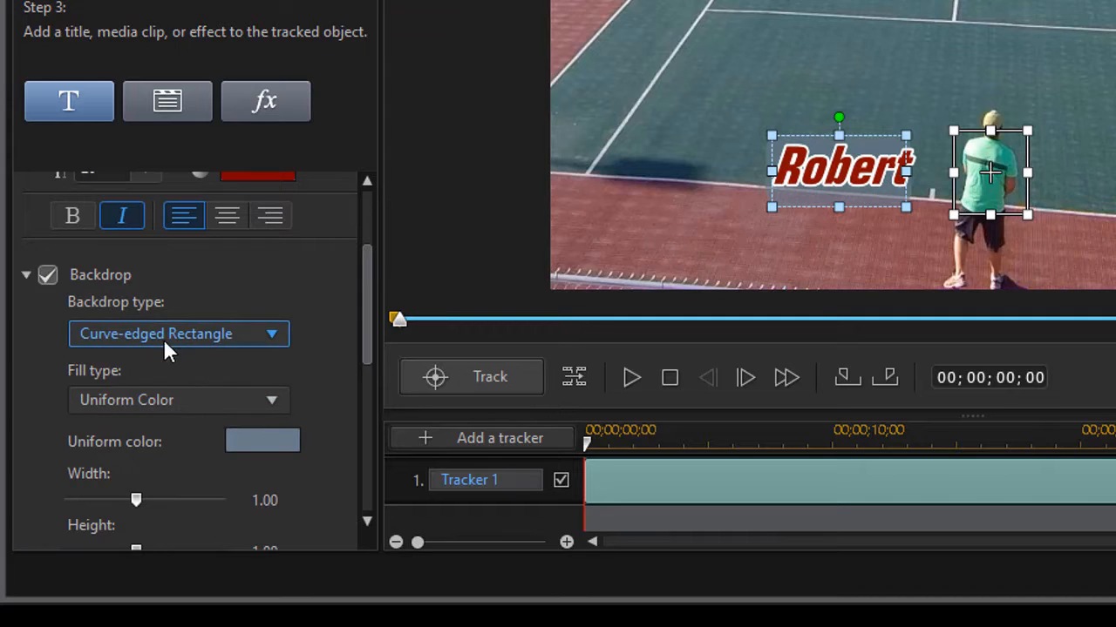
Try the Ellipse backdrop type behind the title, then switch to Curve-edged Rectangle.
{"action": "left_click", "coordinate": [276, 339]}
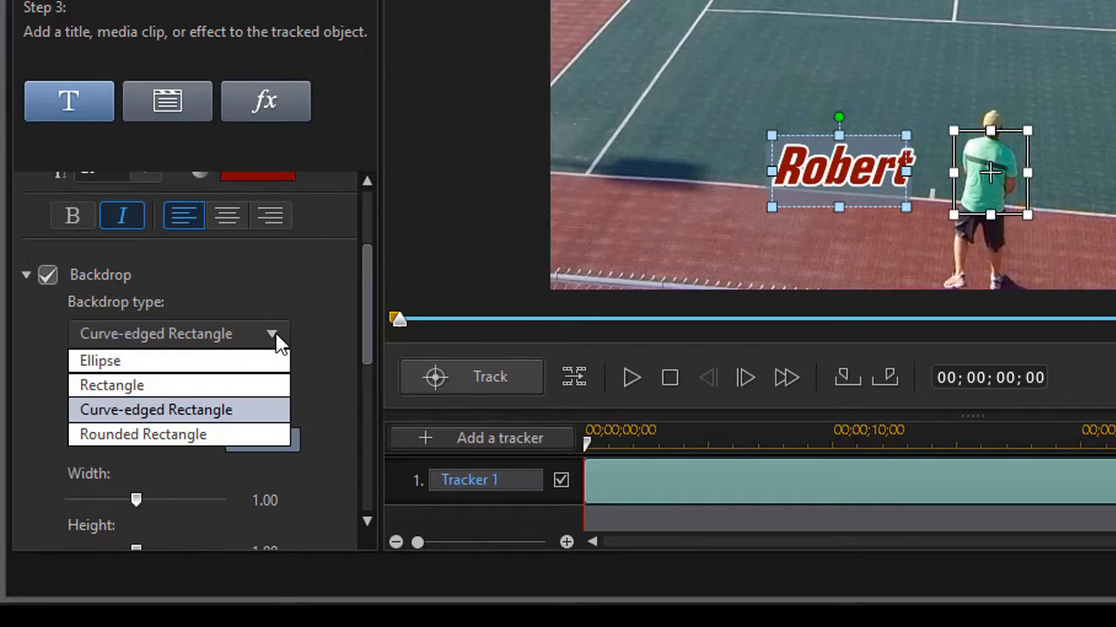
{"action": "left_click", "coordinate": [240, 359]}
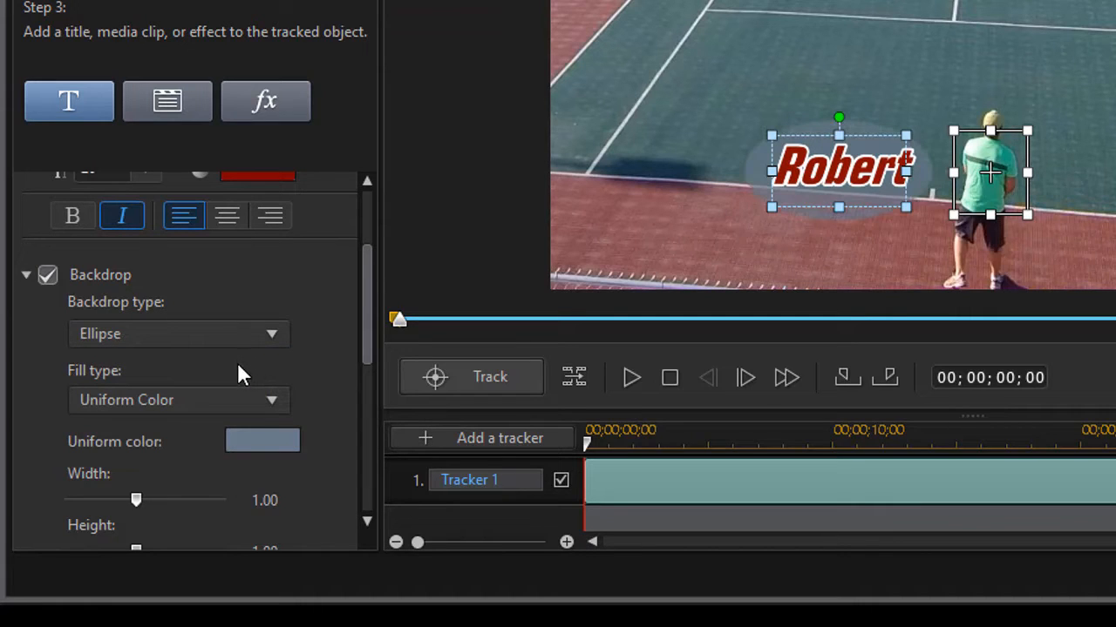
{"action": "left_click", "coordinate": [269, 337]}
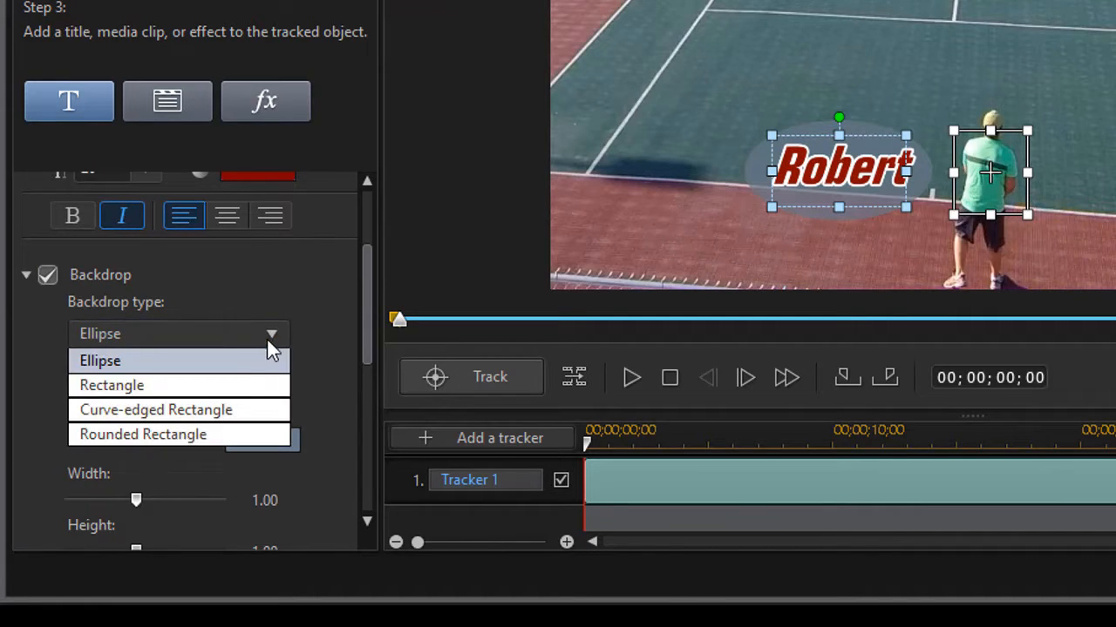
{"action": "left_click", "coordinate": [245, 411]}
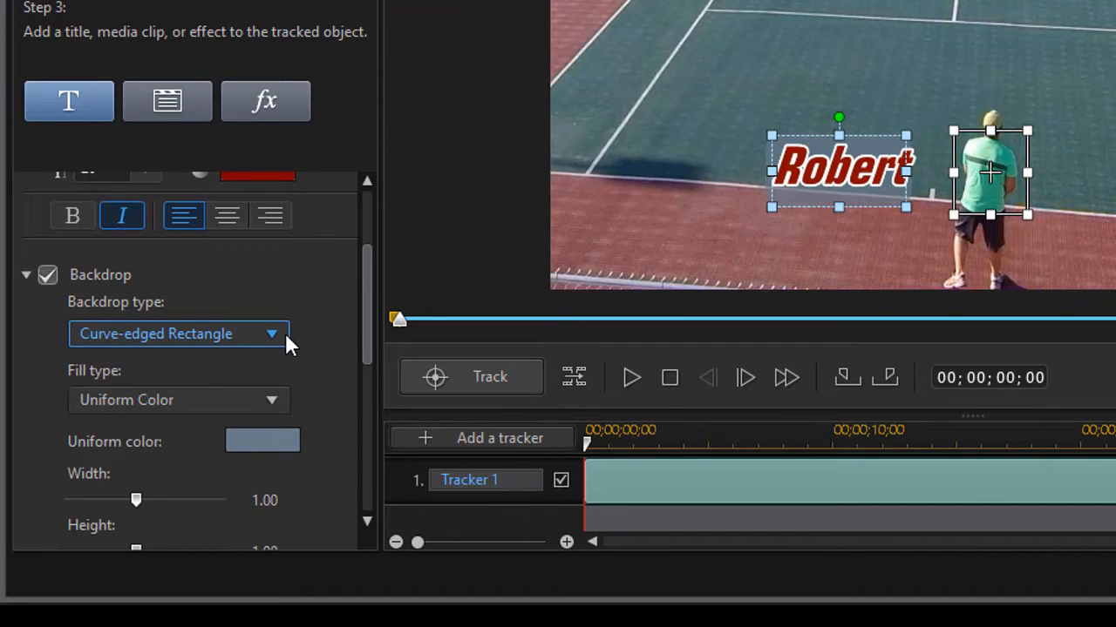
Set the title's backdrop type to Rounded Rectangle and its uniform color to purple.
{"action": "left_click", "coordinate": [268, 337]}
{"action": "left_click", "coordinate": [230, 434]}
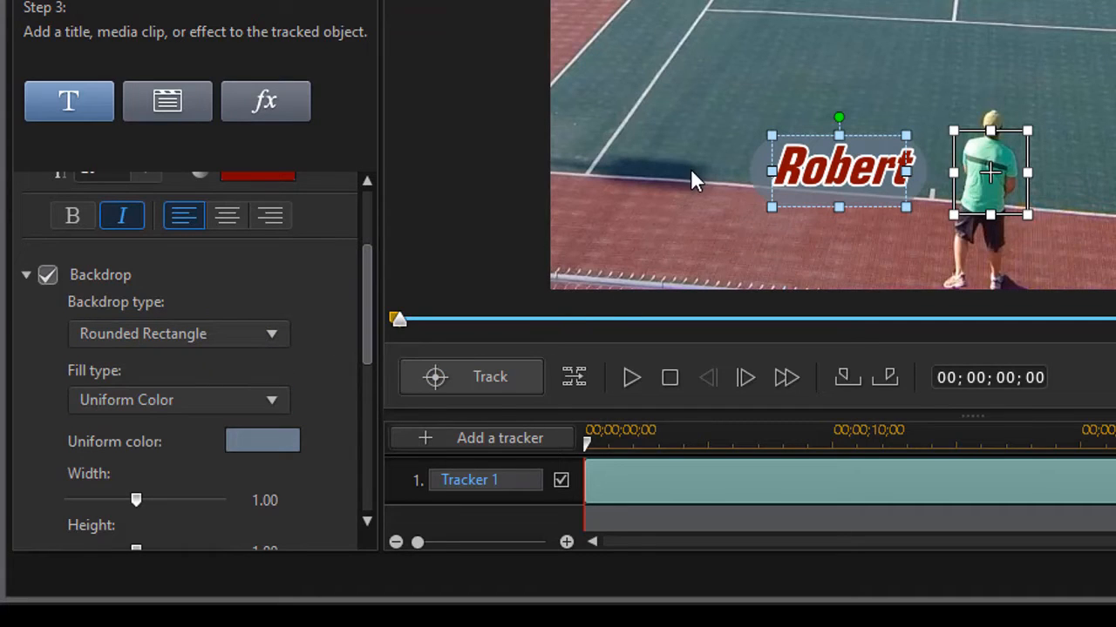
{"action": "left_click", "coordinate": [270, 442]}
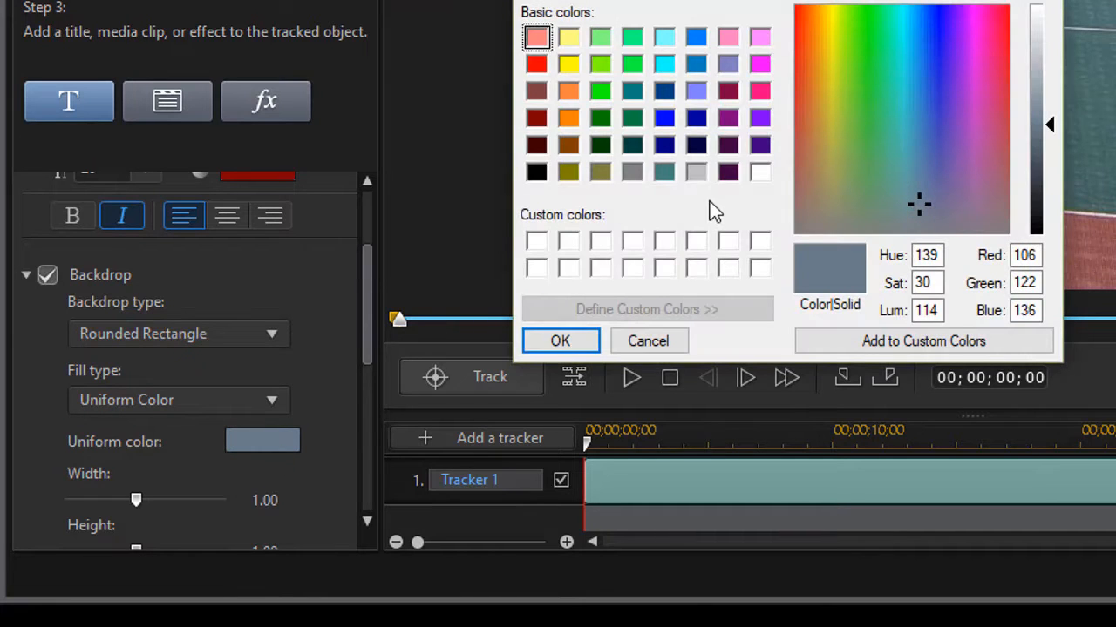
{"action": "left_click", "coordinate": [558, 340]}
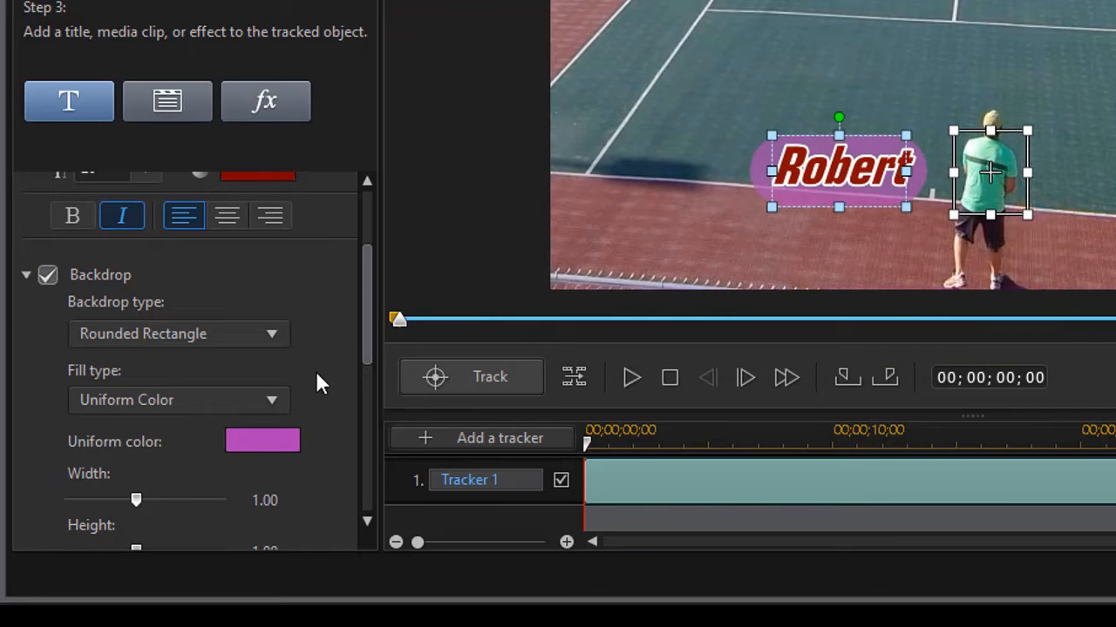
Set the backdrop's height to 1.06 and width to 1.15 without maintaining its aspect ratio, and set its opacity to 84%.
{"action": "left_click_drag", "start_coordinate": [373, 338], "coordinate": [361, 397]}
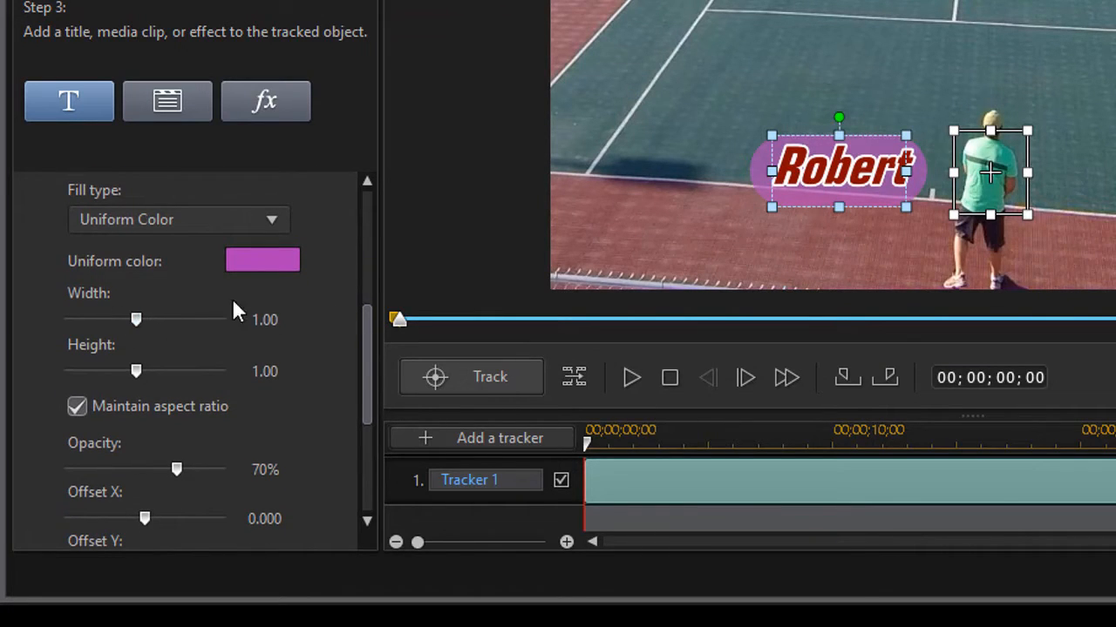
{"action": "mouse_move", "coordinate": [139, 318]}
{"action": "left_mouse_down"}
{"action": "mouse_move", "coordinate": [172, 324]}
{"action": "mouse_move", "coordinate": [125, 329]}
{"action": "mouse_move", "coordinate": [148, 332]}
{"action": "left_mouse_up"}
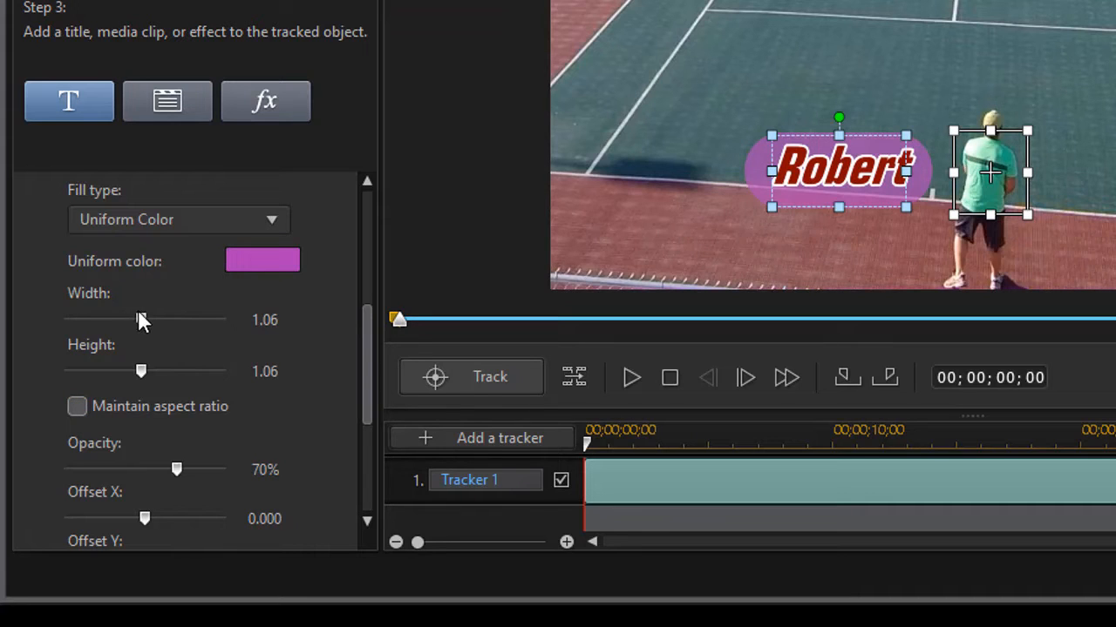
{"action": "scroll", "coordinate": [358, 366], "scroll_direction": "down", "scroll_amount": 3}
{"action": "scroll", "coordinate": [349, 375], "scroll_direction": "up", "scroll_amount": 1}
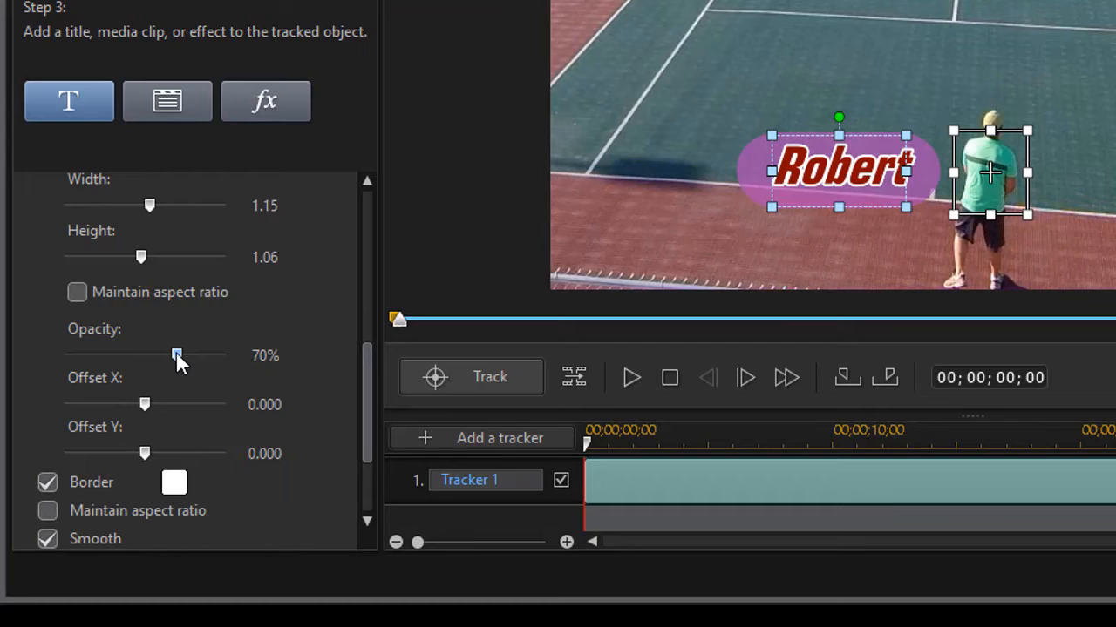
{"action": "left_click_drag", "start_coordinate": [177, 352], "coordinate": [223, 356]}
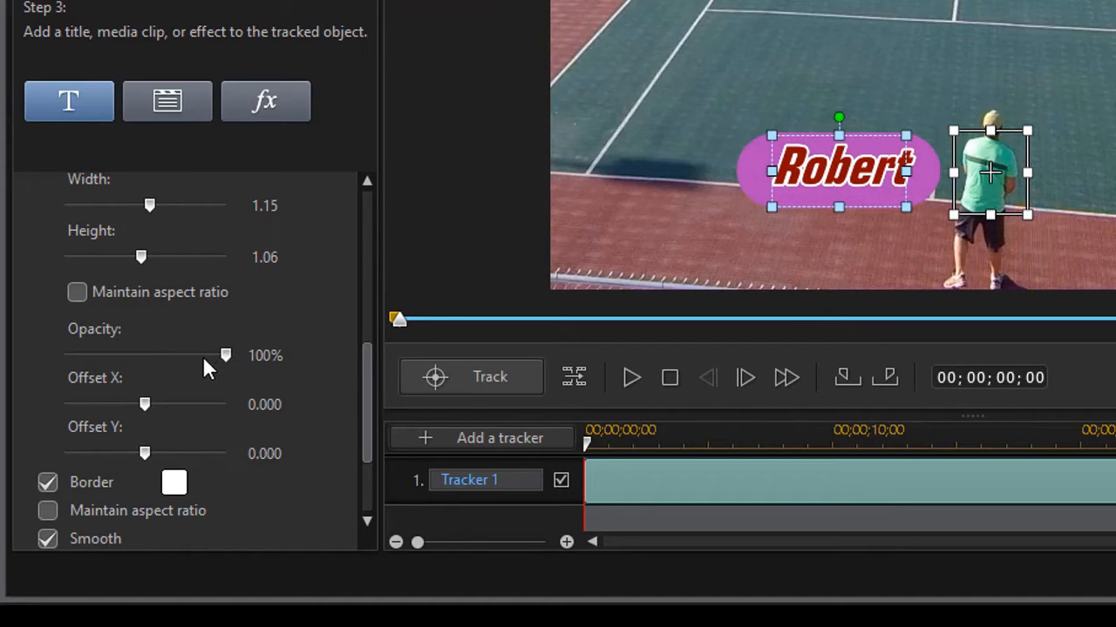
{"action": "left_click_drag", "start_coordinate": [202, 357], "coordinate": [195, 364]}
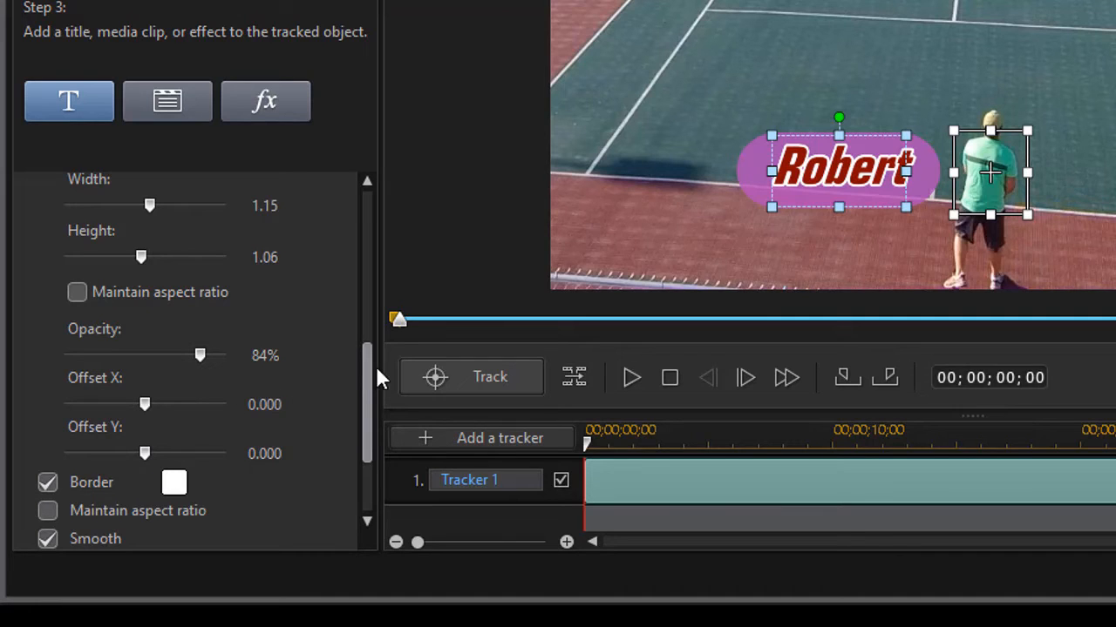
Collapse the title's backdrop settings and set its Smooth option to Smoother.
{"action": "left_click_drag", "start_coordinate": [366, 375], "coordinate": [357, 433]}
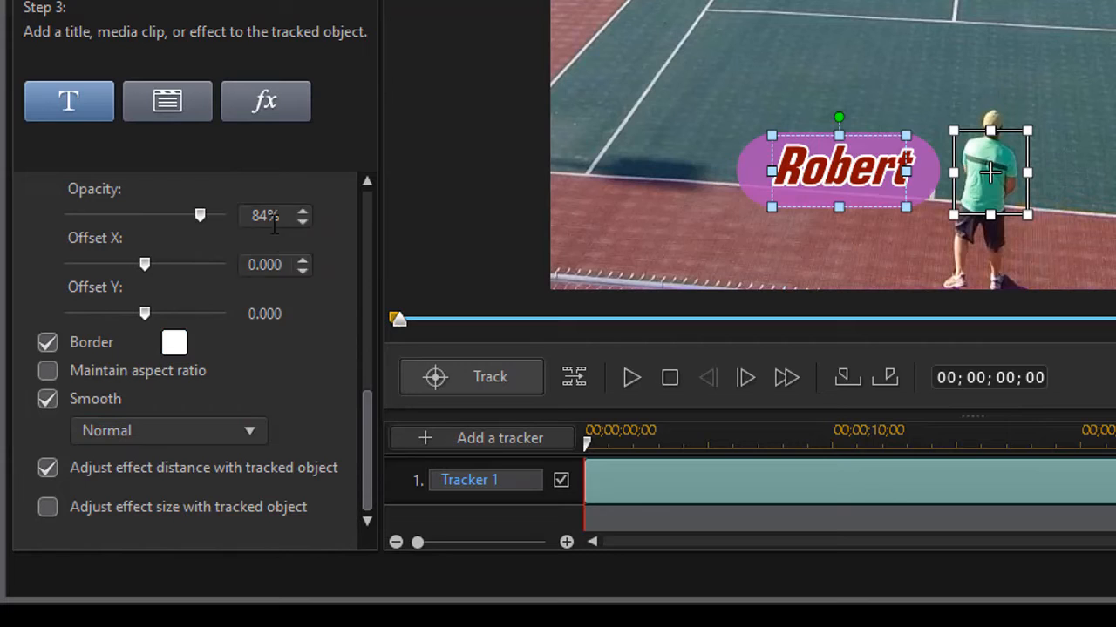
{"action": "left_click_drag", "start_coordinate": [370, 417], "coordinate": [363, 273]}
{"action": "left_click", "coordinate": [24, 234]}
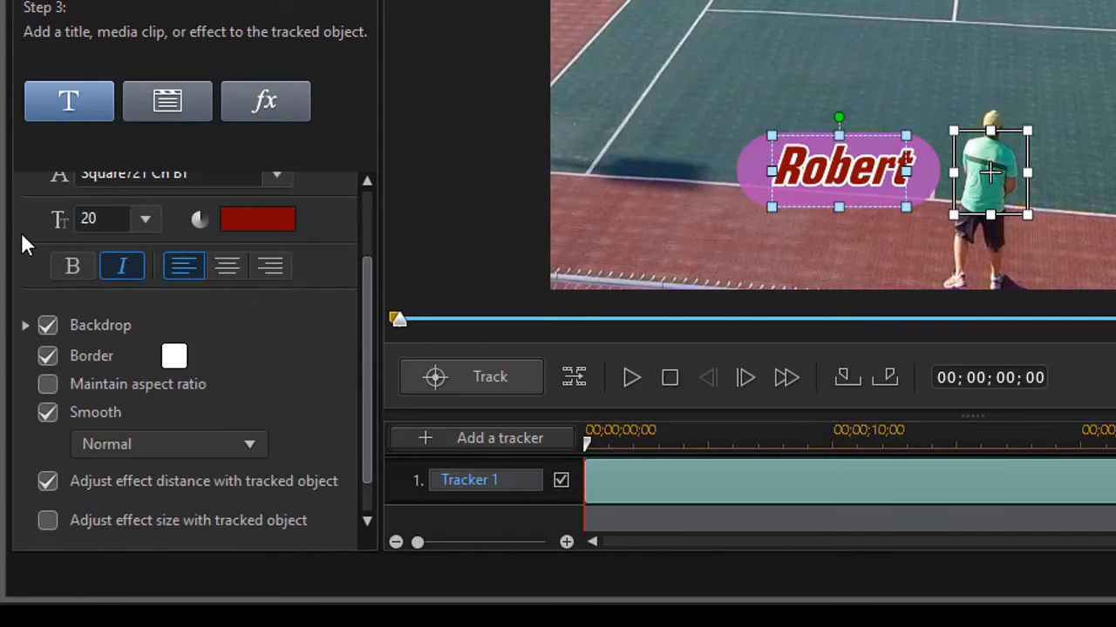
{"action": "left_click_drag", "start_coordinate": [365, 349], "coordinate": [360, 386]}
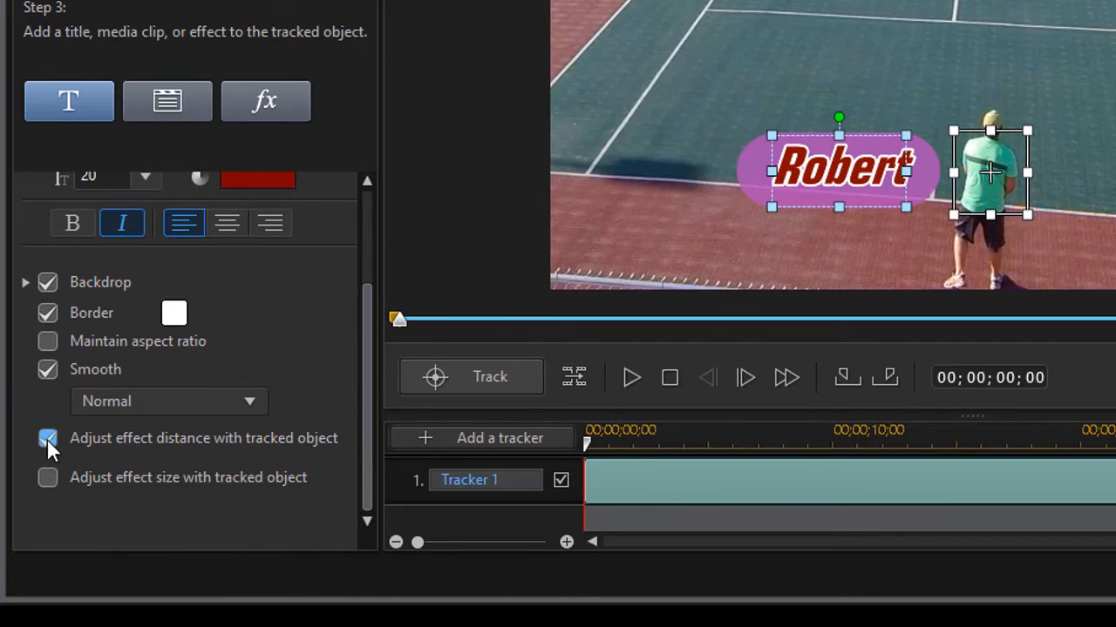
{"action": "left_click", "coordinate": [250, 399]}
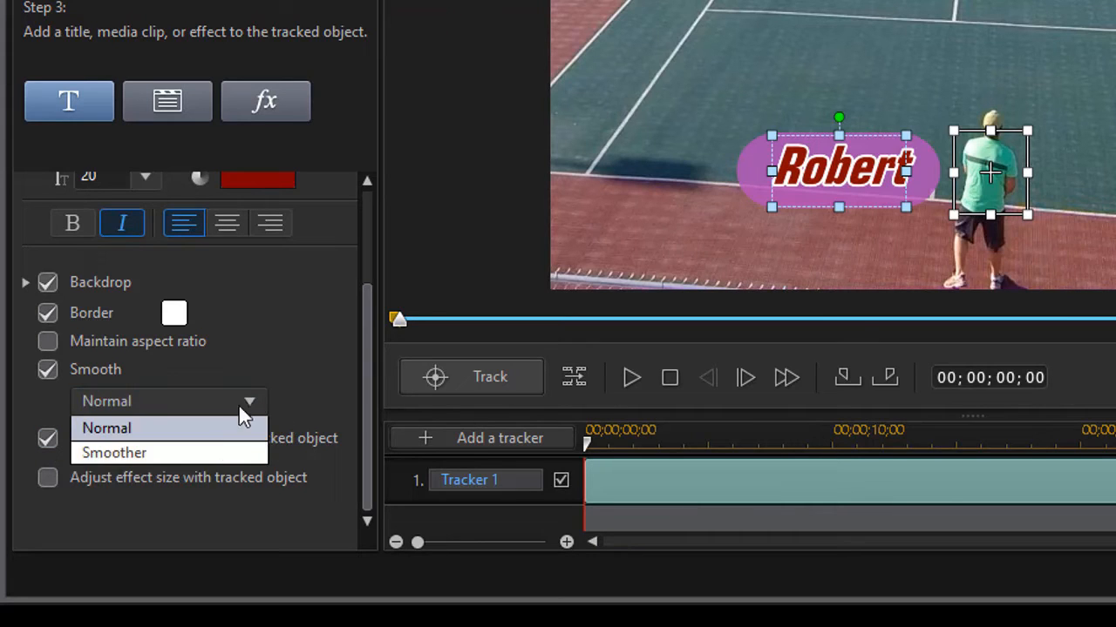
{"action": "left_click", "coordinate": [199, 454]}
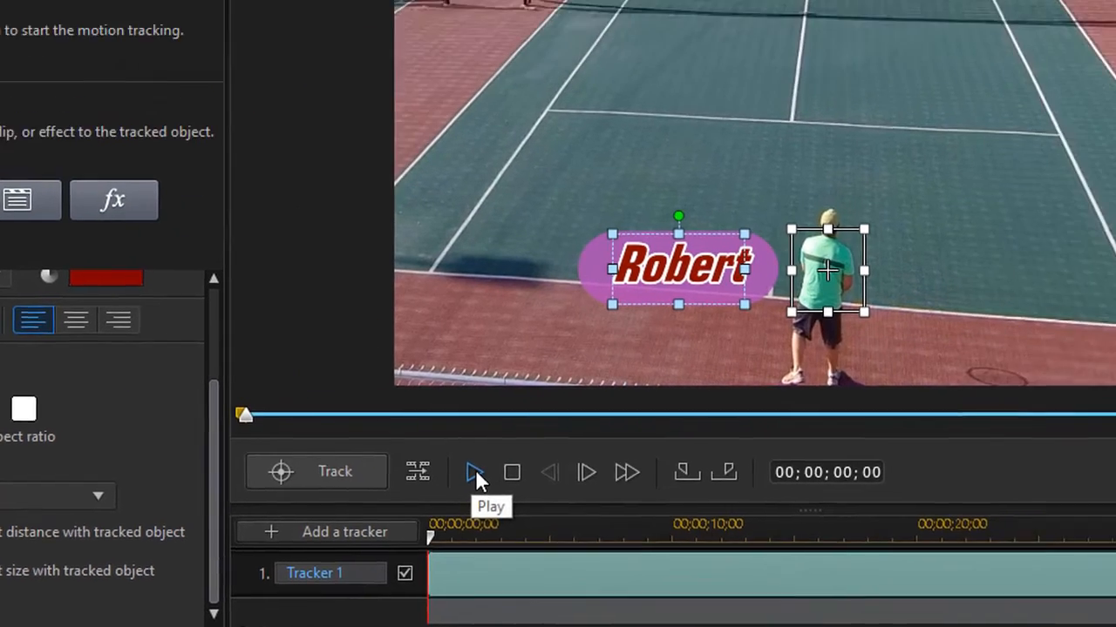
Preview the tracked title from the clip's start, then turn off Adjust effect distance with tracked object and preview it again.
{"action": "left_click", "coordinate": [632, 376]}
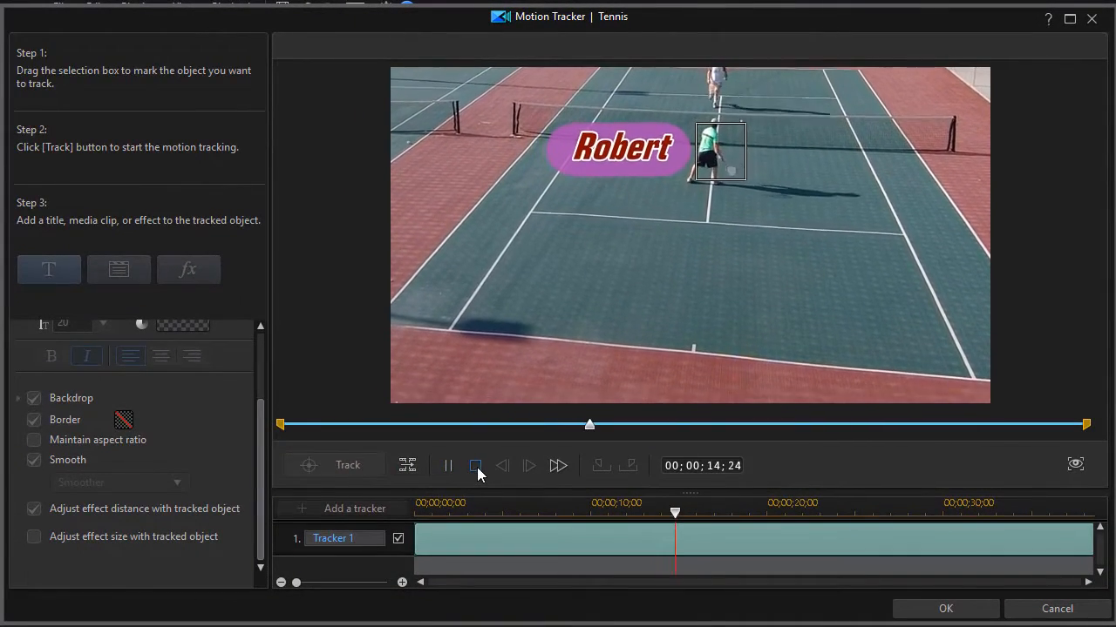
{"action": "left_click", "coordinate": [475, 469]}
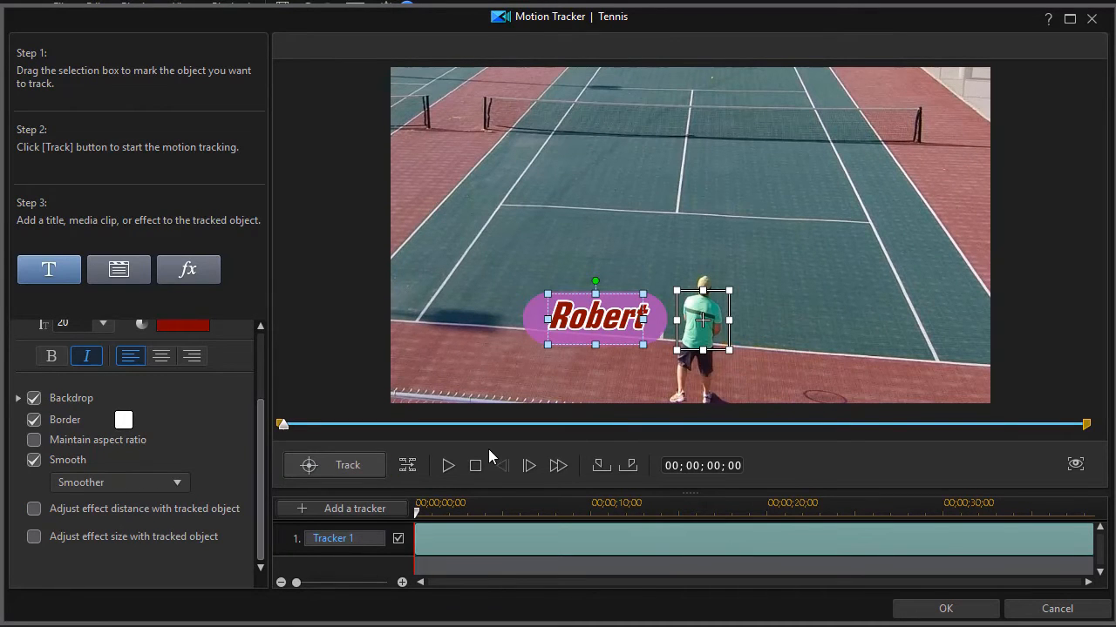
{"action": "left_click", "coordinate": [445, 466]}
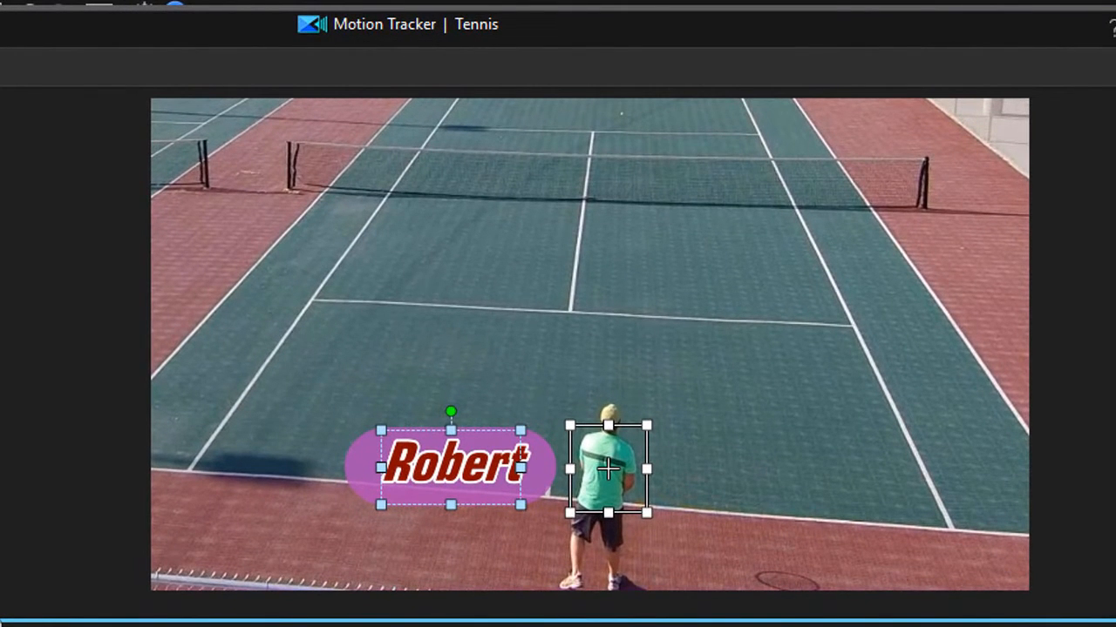
Turn on Adjust effect size with tracked object and play the clip, pausing and resuming to check how the title scales.
{"action": "key", "text": "space"}
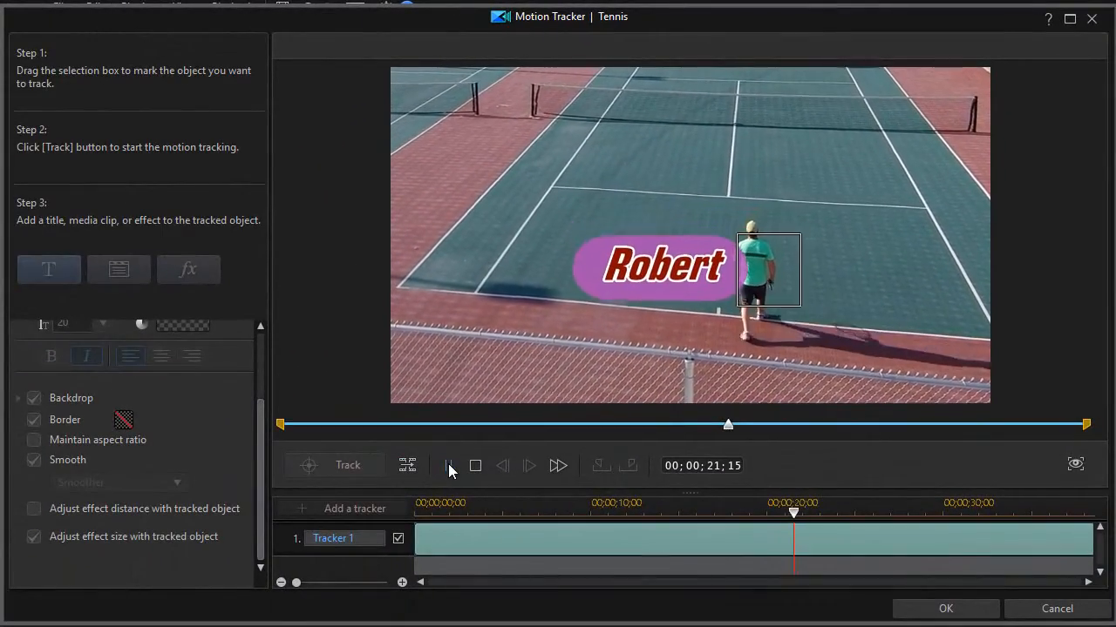
{"action": "left_click", "coordinate": [449, 467]}
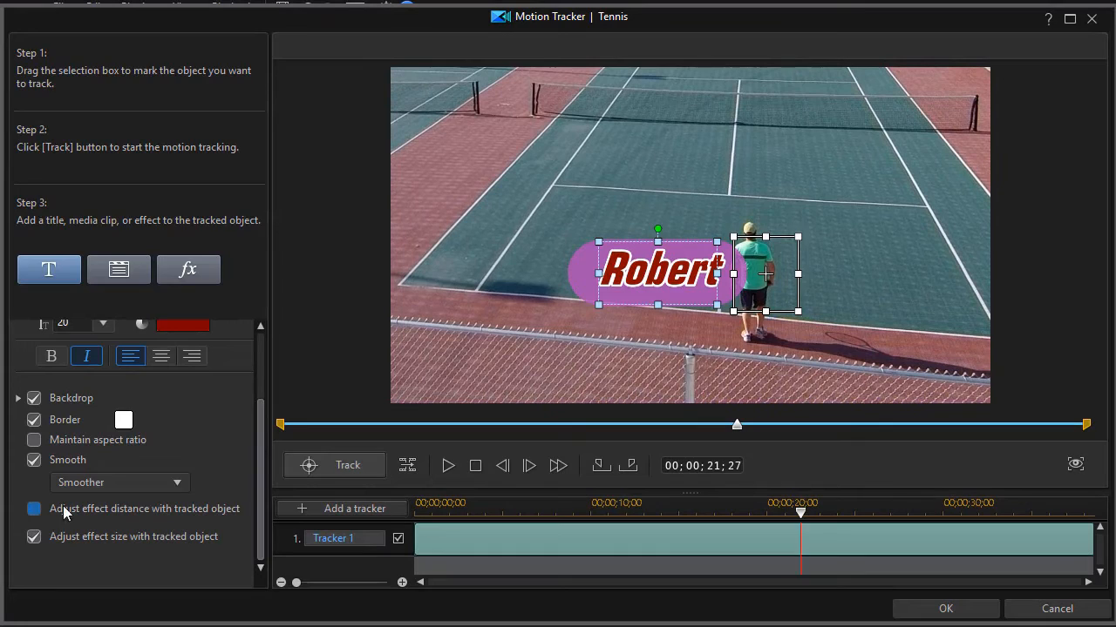
{"action": "left_click", "coordinate": [448, 467]}
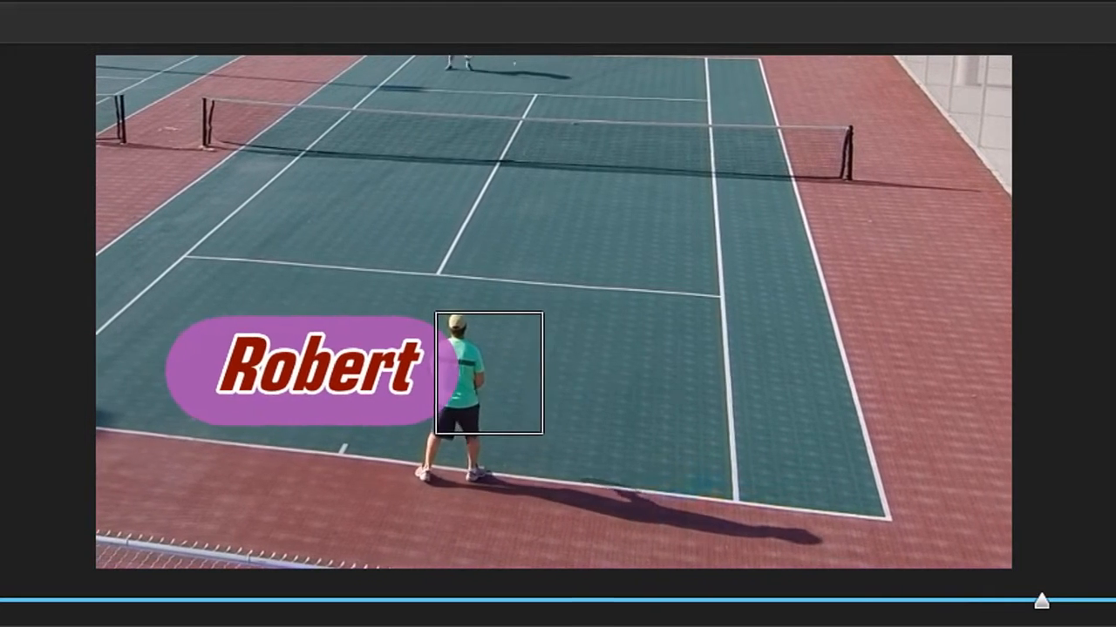
{"action": "left_click", "coordinate": [516, 372]}
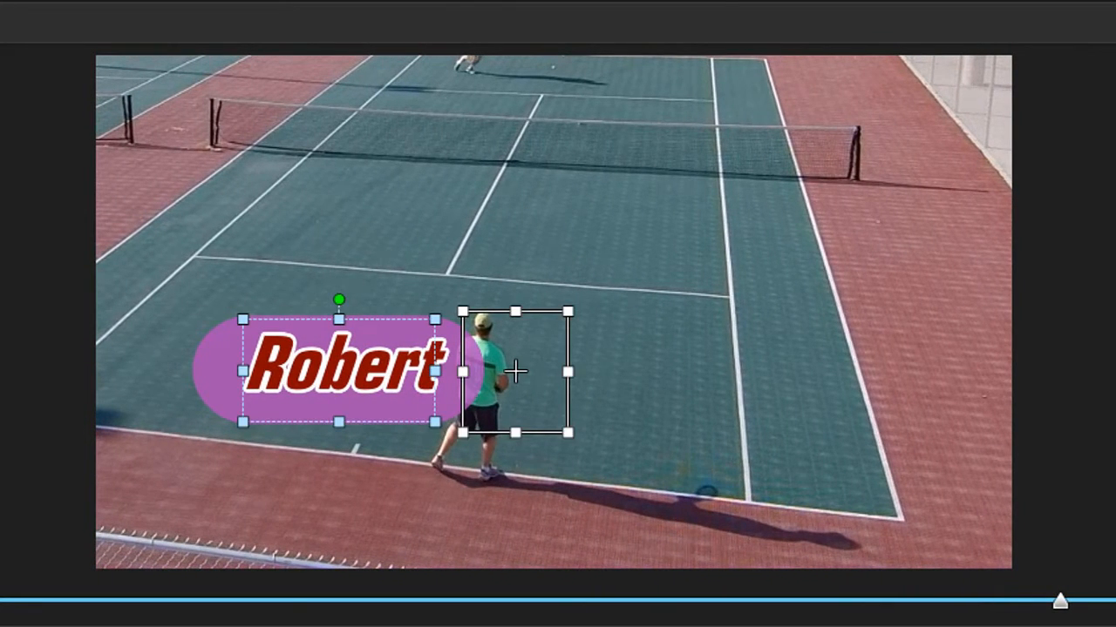
{"action": "key", "text": "space"}
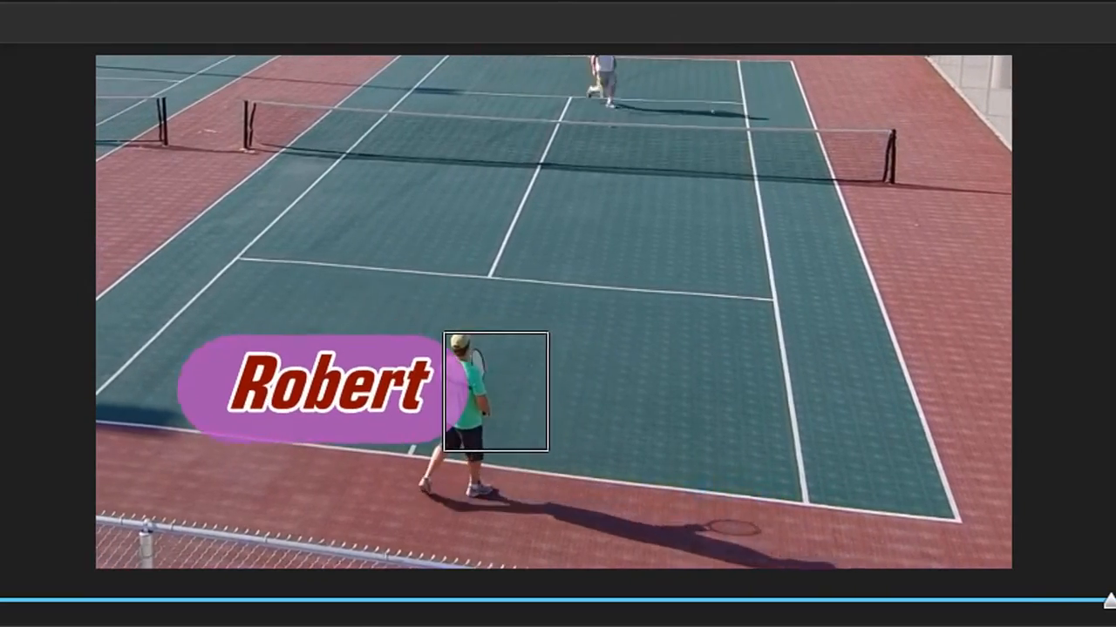